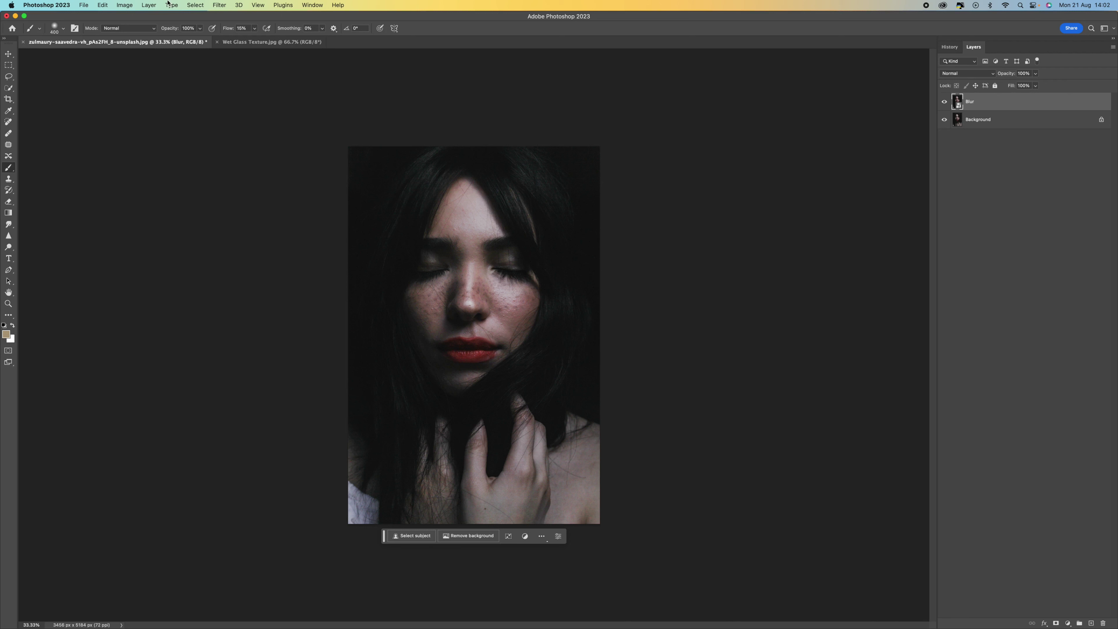
Apply a Box Blur with a radius of about 43 pixels to the Blur layer
click(220, 4)
mouse_move(227, 119)
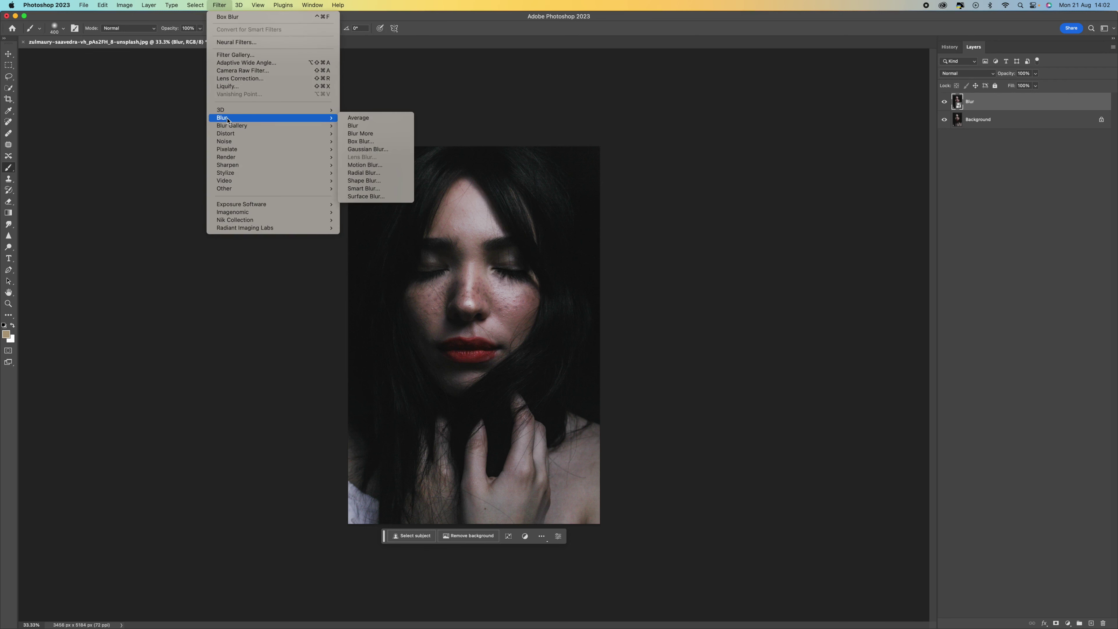
click(361, 141)
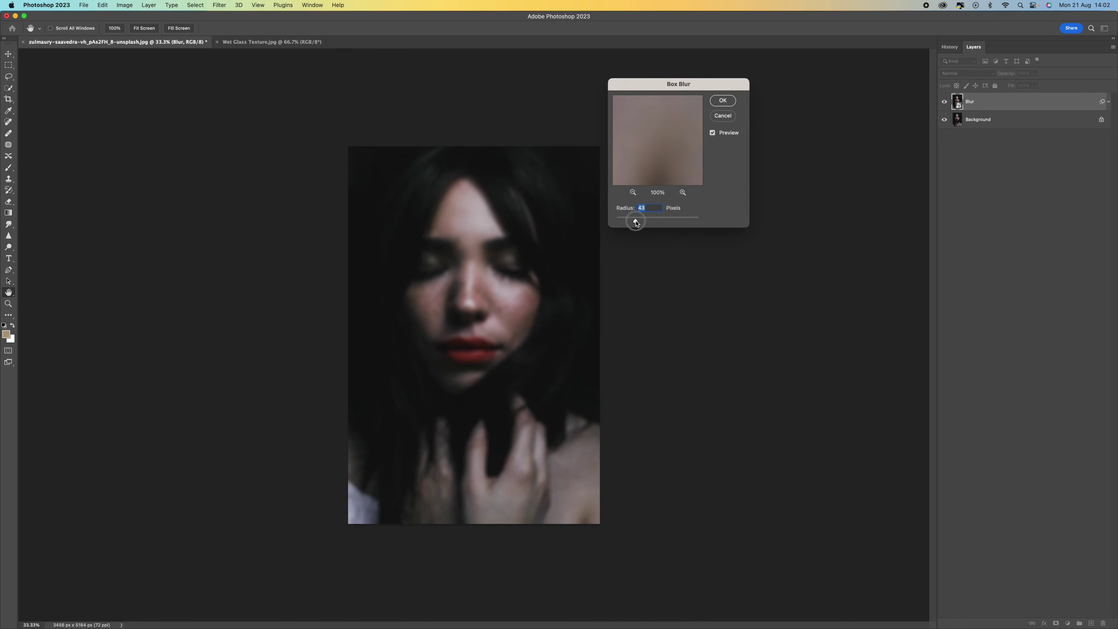
drag(630, 222, 633, 222)
click(726, 103)
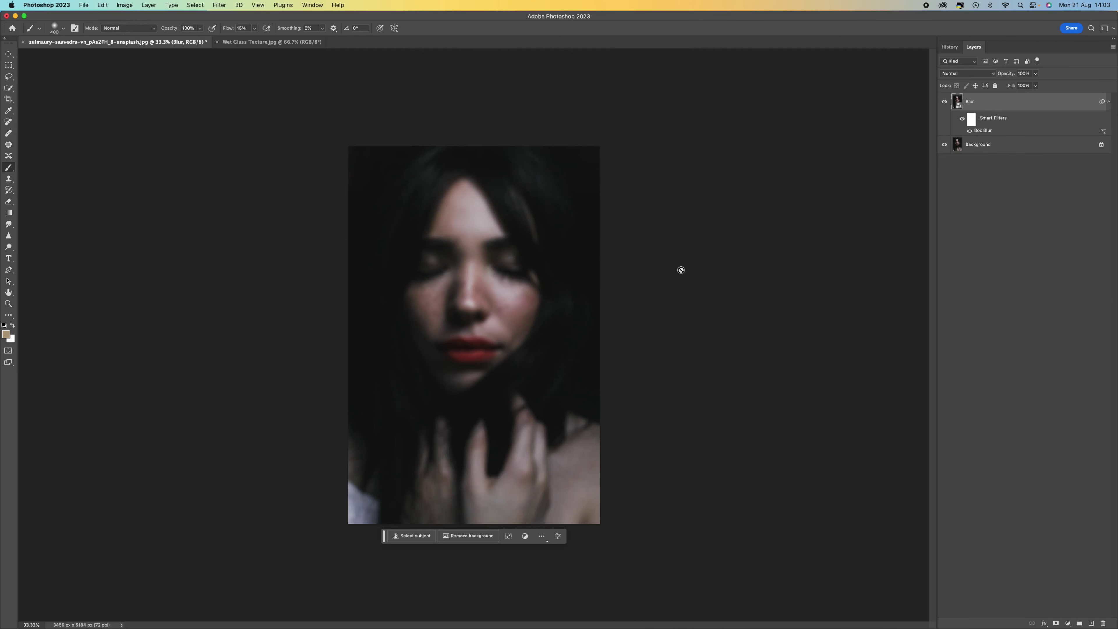
Copy the Wet Glass Texture image into the portrait document as a new layer above the Blur layer
click(291, 42)
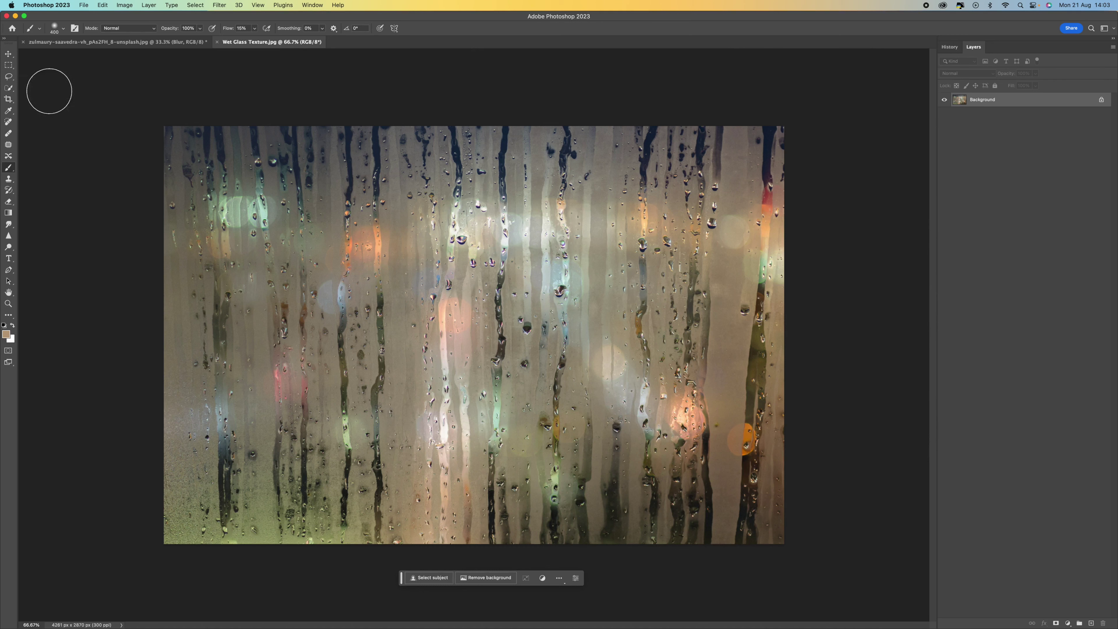
click(10, 53)
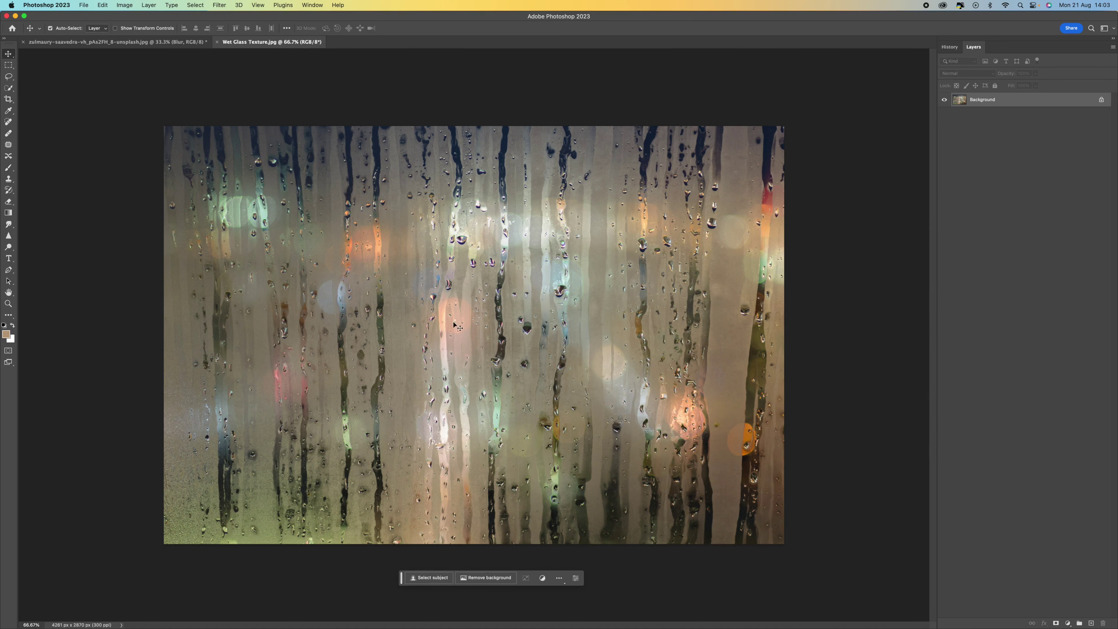
click(477, 324)
mouse_move(477, 324)
mouse_down()
mouse_move(374, 217)
mouse_move(152, 43)
mouse_move(200, 103)
mouse_move(420, 284)
mouse_move(477, 312)
mouse_move(520, 309)
mouse_move(488, 311)
mouse_up()
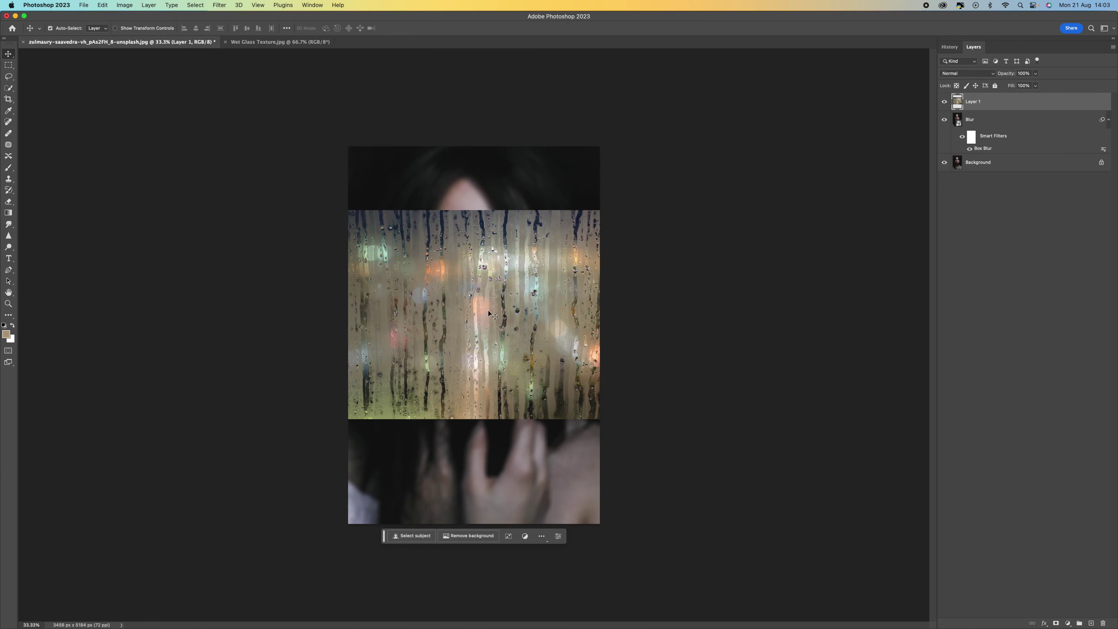
Scale the wet glass texture layer up to about 210% so it covers the whole portrait
key(super+t)
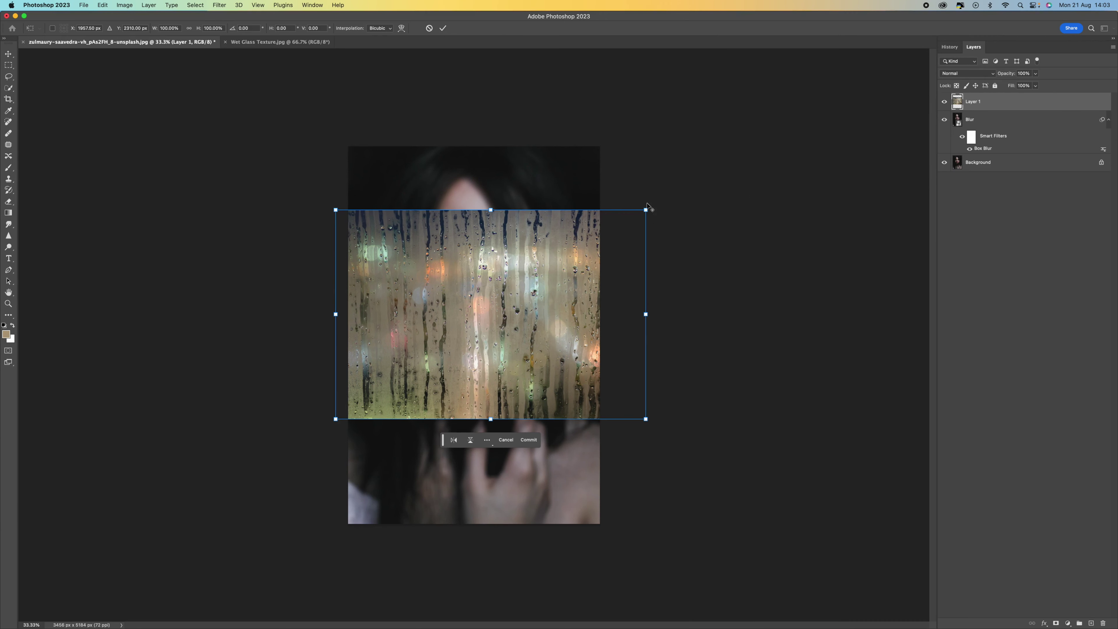
drag(646, 210, 839, 124)
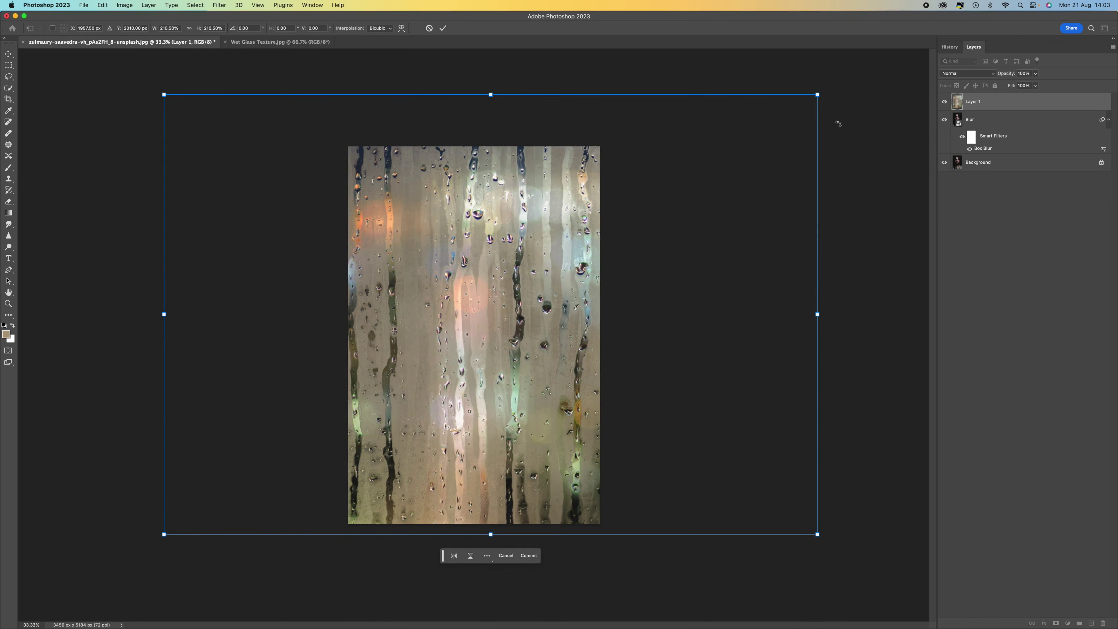
key(Return)
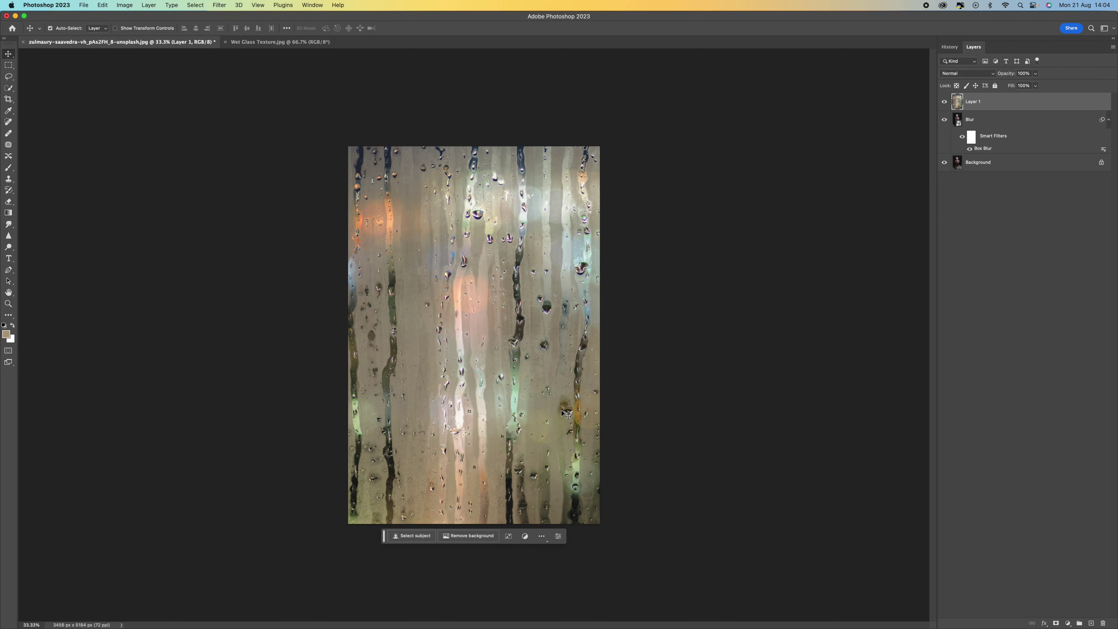
Start a Color Range selection on the glass texture with selection preview None, comparing Localized Color Clusters off and on and leaving it on
key(super+equal)
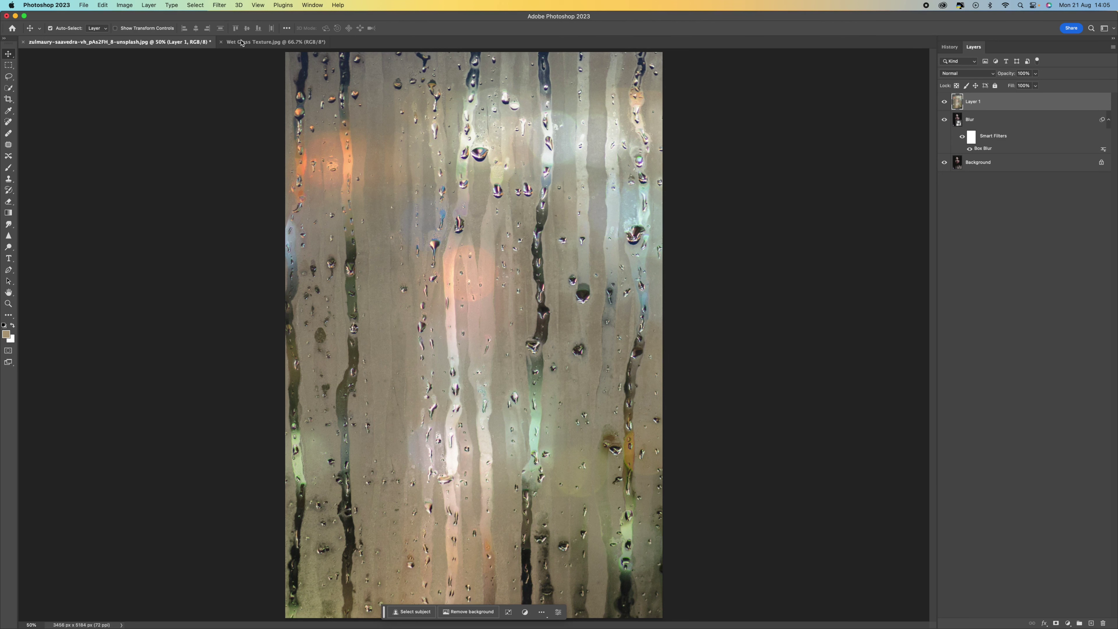
click(194, 5)
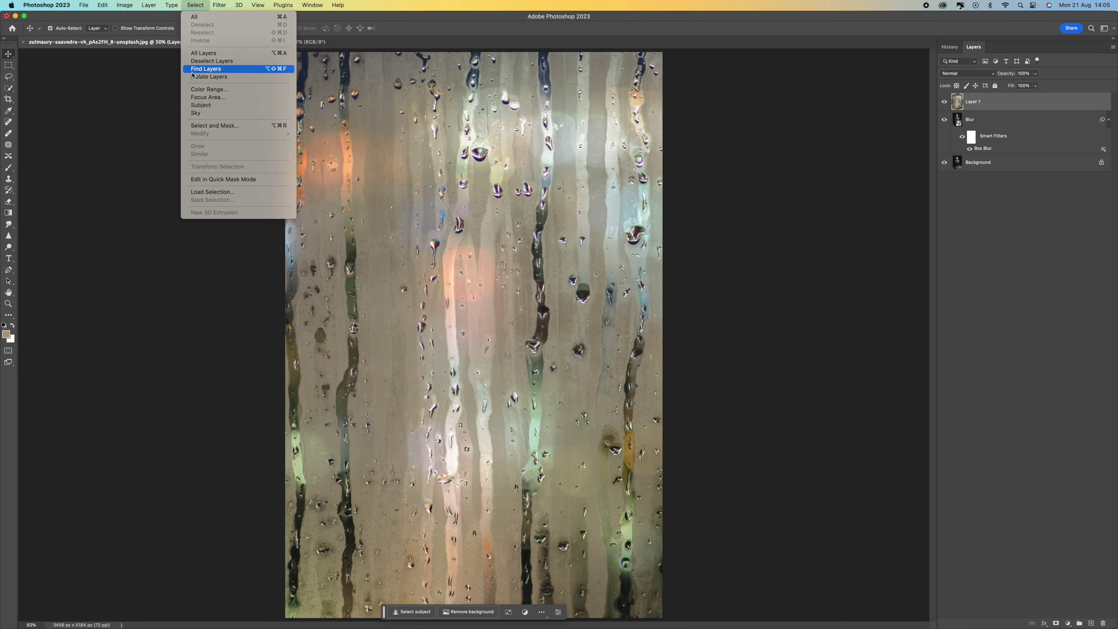
click(210, 89)
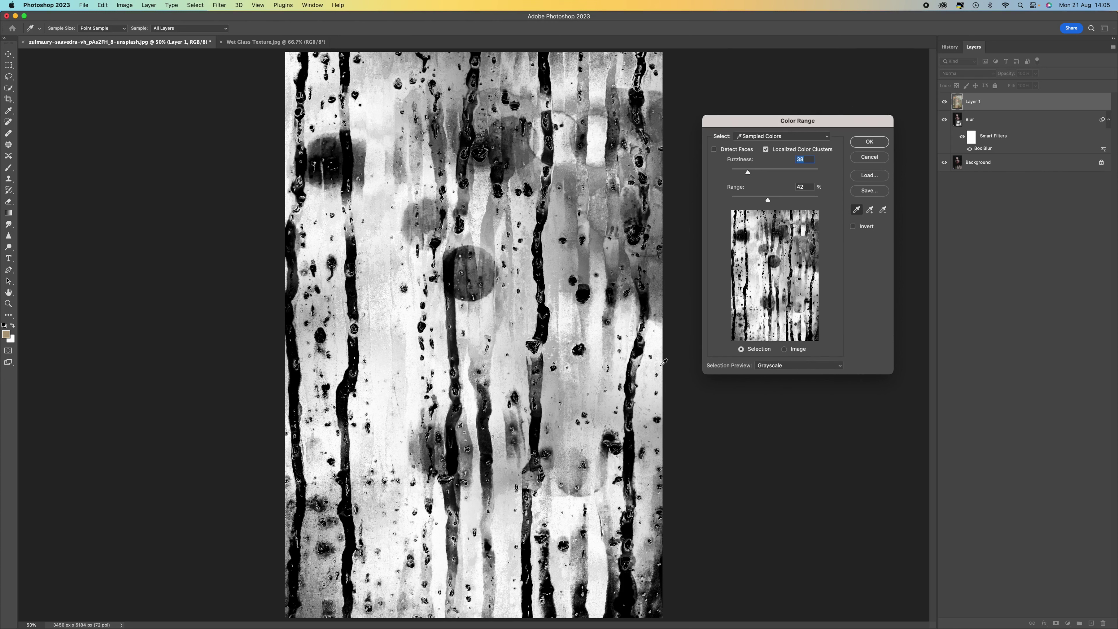
click(799, 367)
click(792, 351)
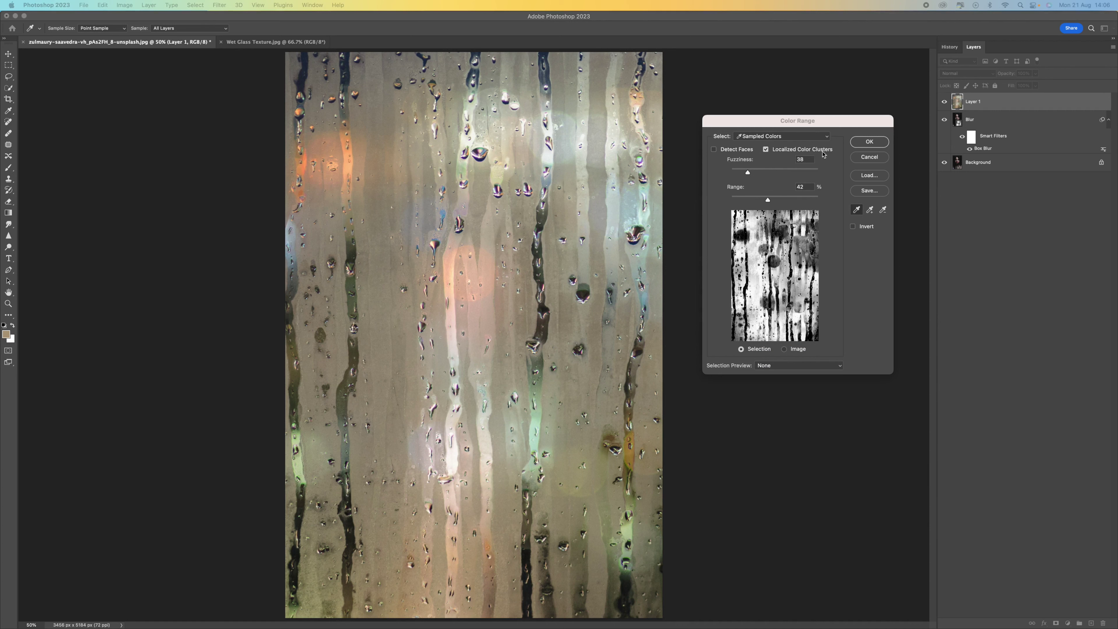
click(767, 150)
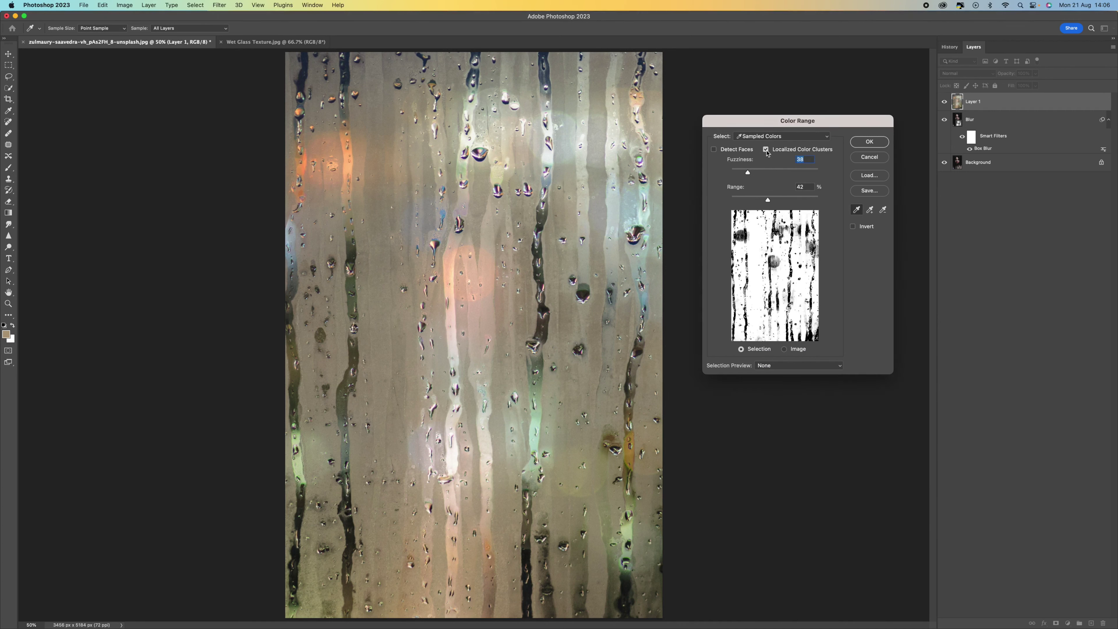
click(768, 151)
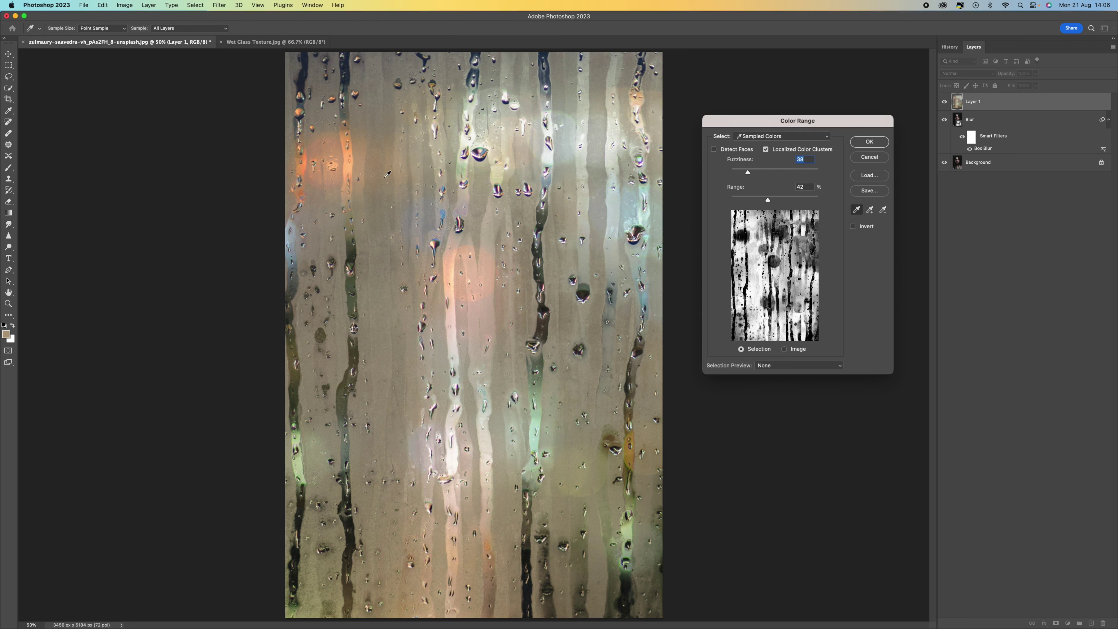
Sample the foggy beige glass near the upper left, and add further foggy areas across the whole texture to the Color Range selection
click(376, 199)
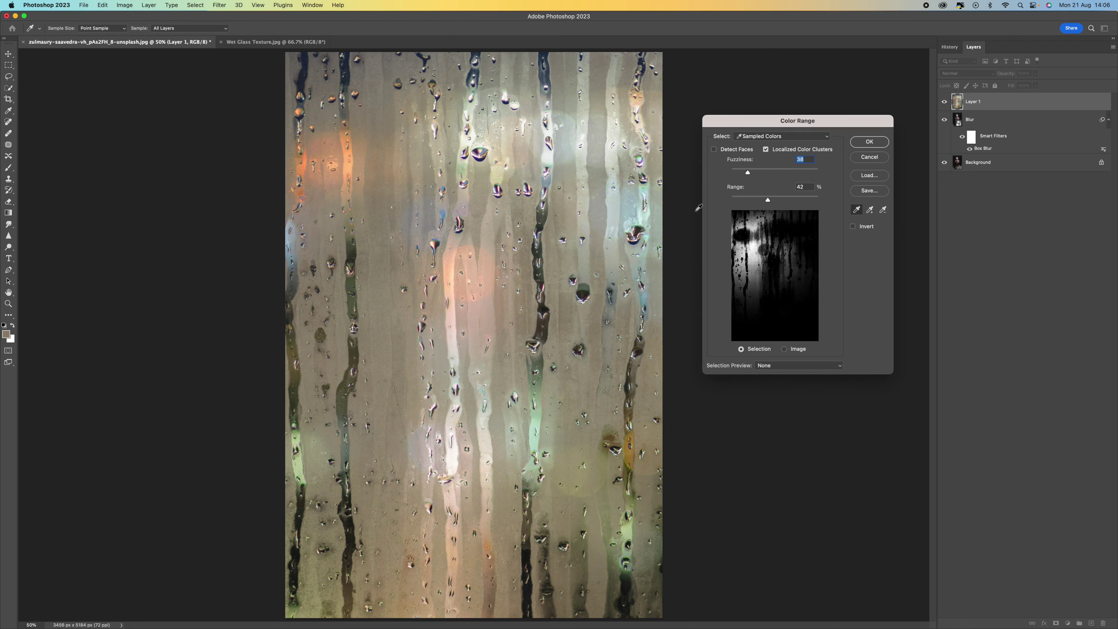
click(870, 213)
click(602, 73)
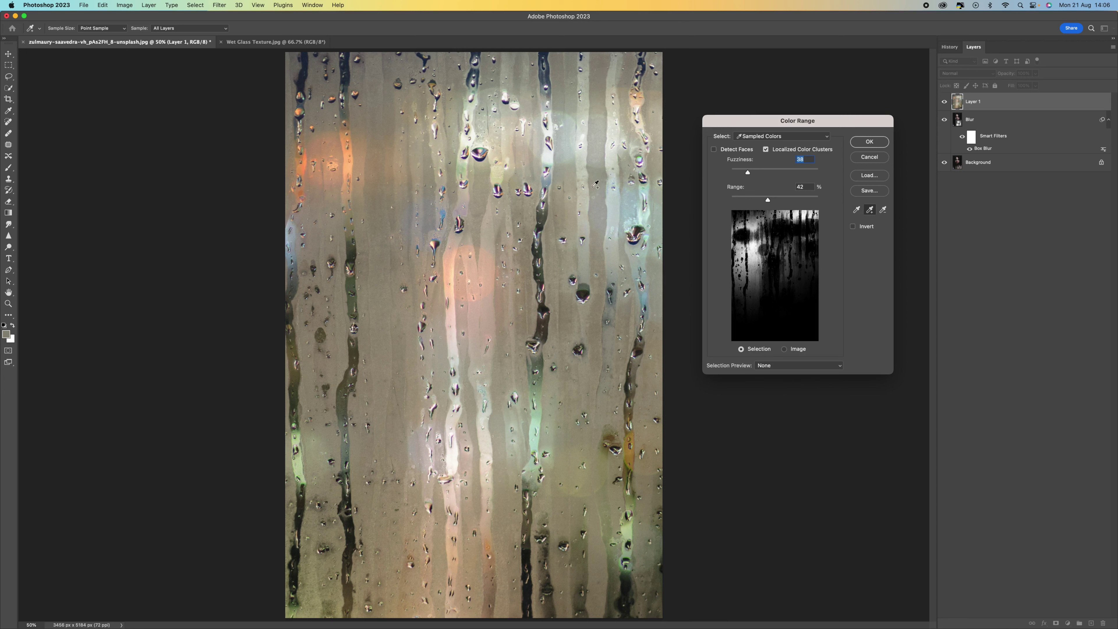
click(596, 176)
click(663, 198)
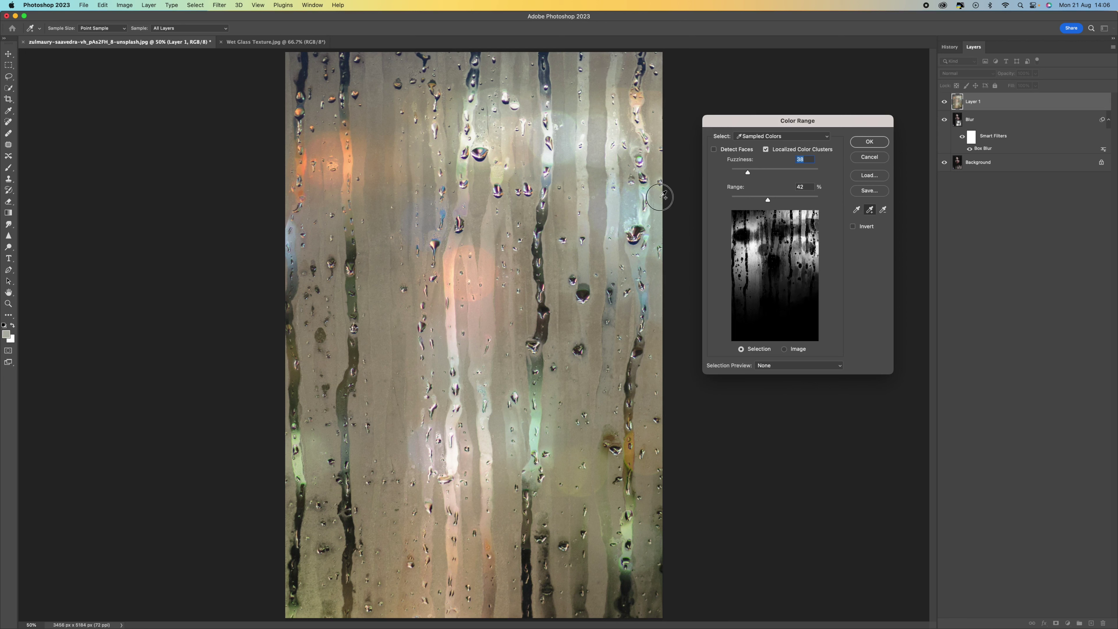
click(660, 286)
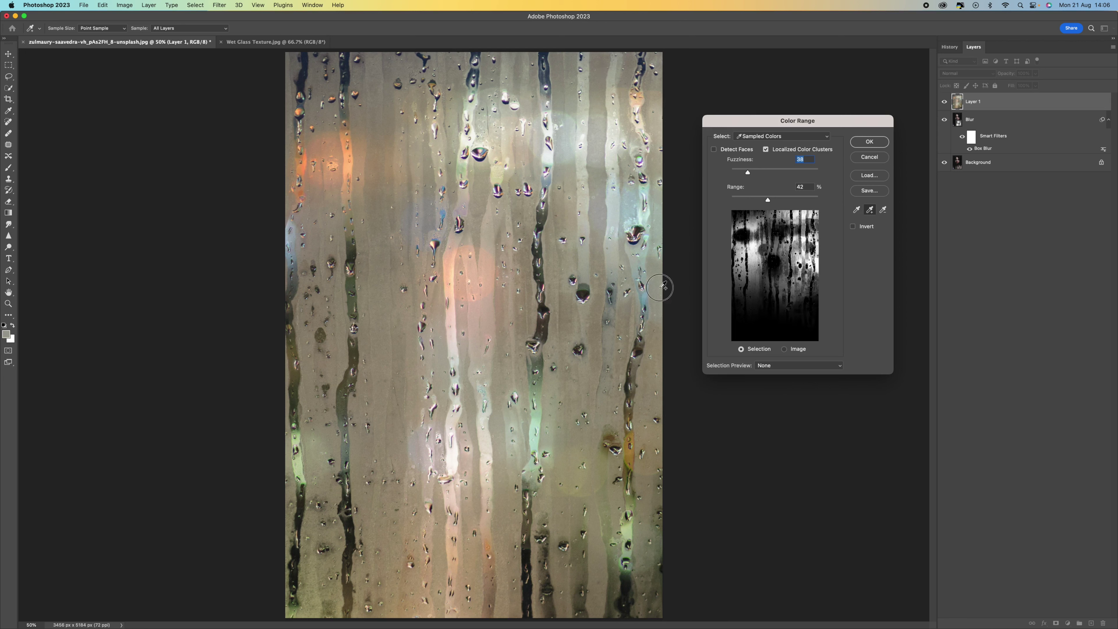
click(650, 383)
click(649, 482)
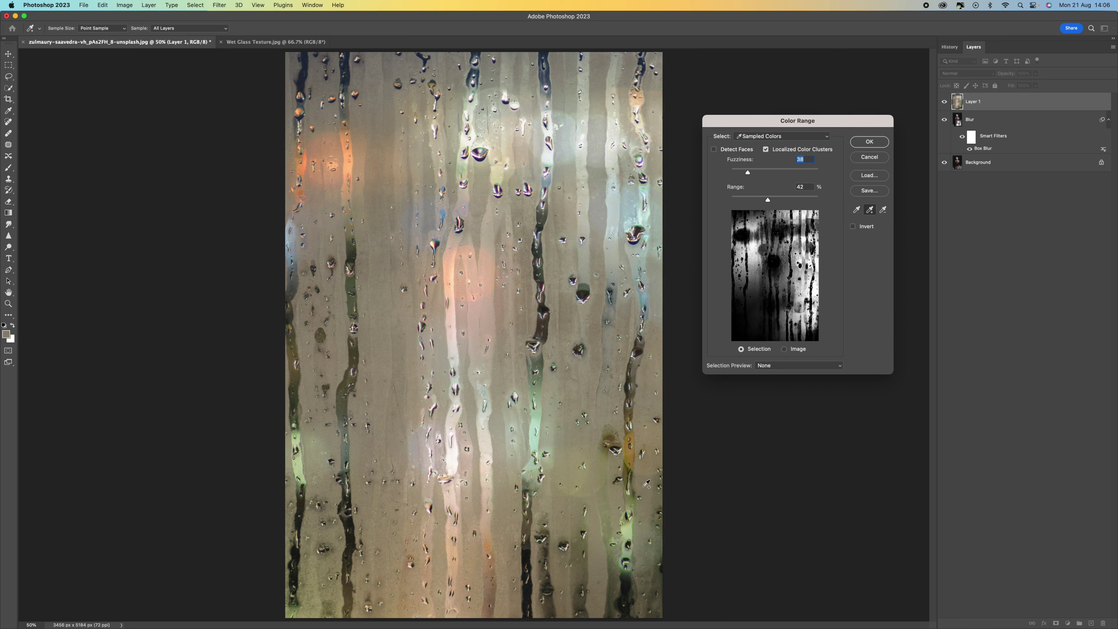
click(645, 547)
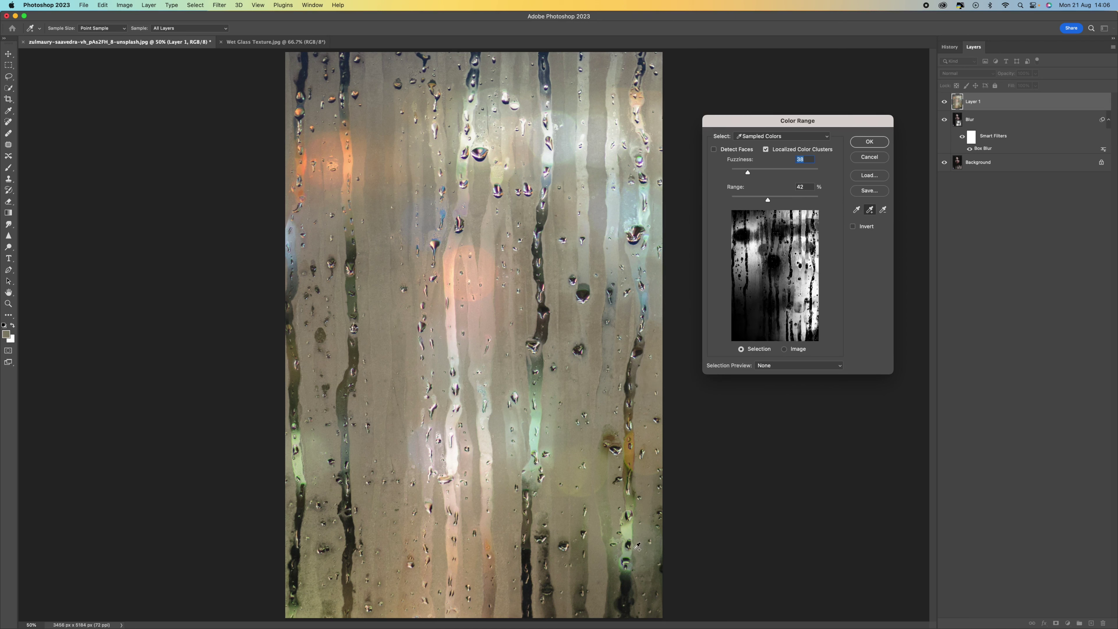
click(566, 527)
click(568, 572)
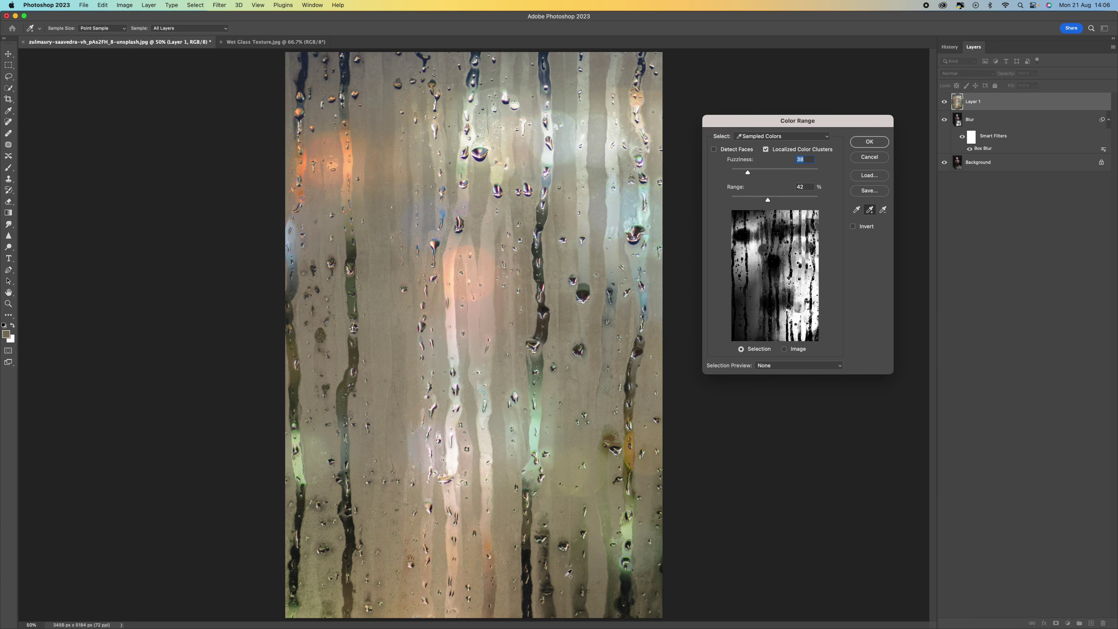
click(476, 556)
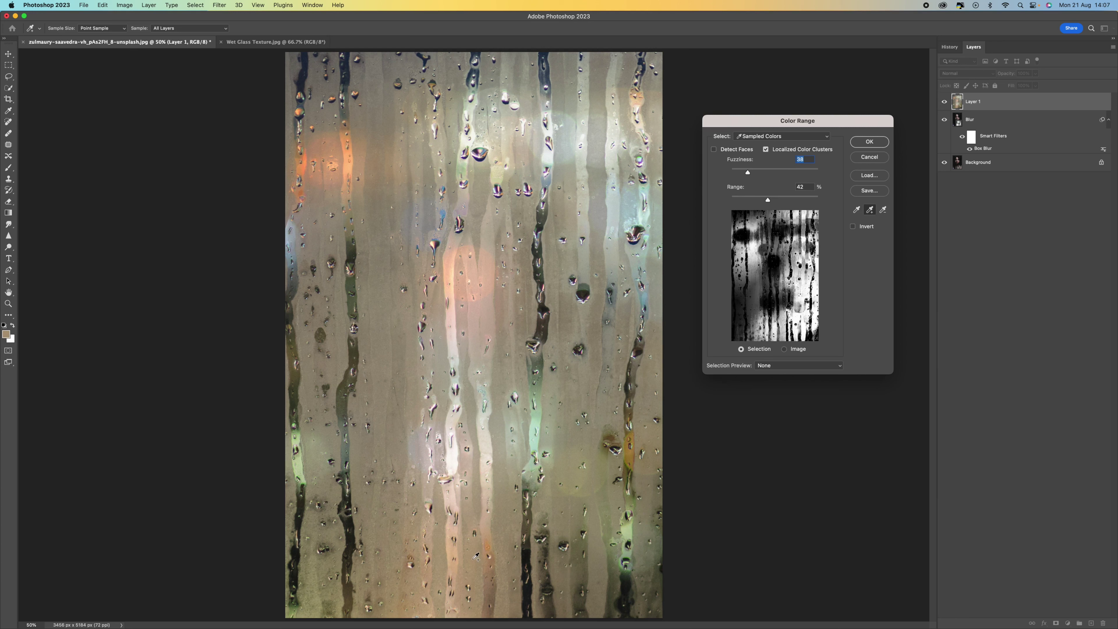
click(388, 540)
click(402, 428)
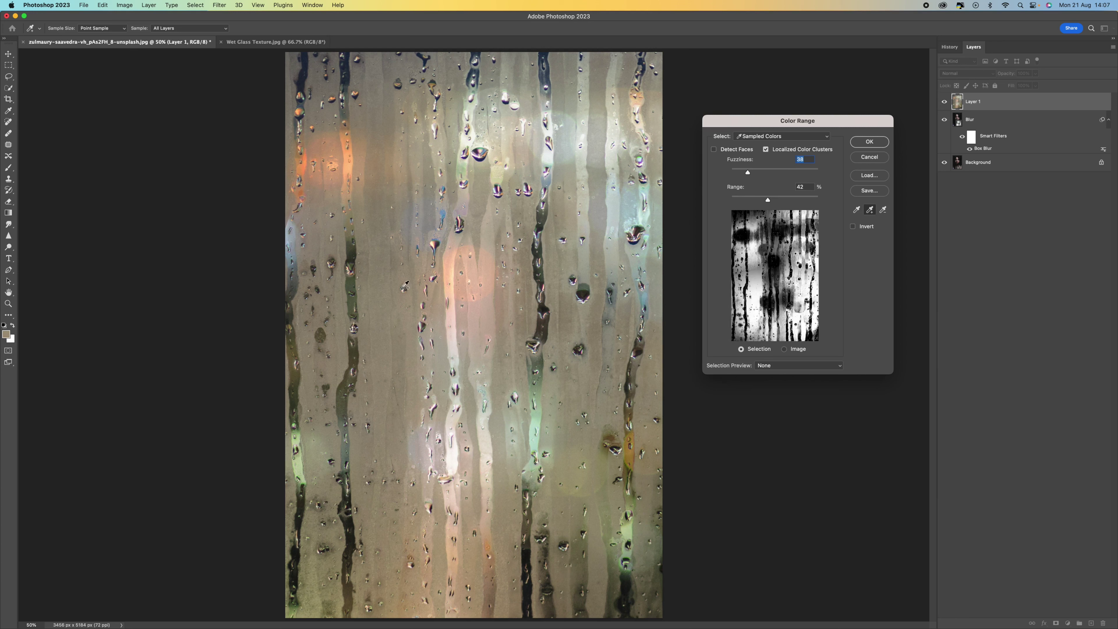
click(369, 276)
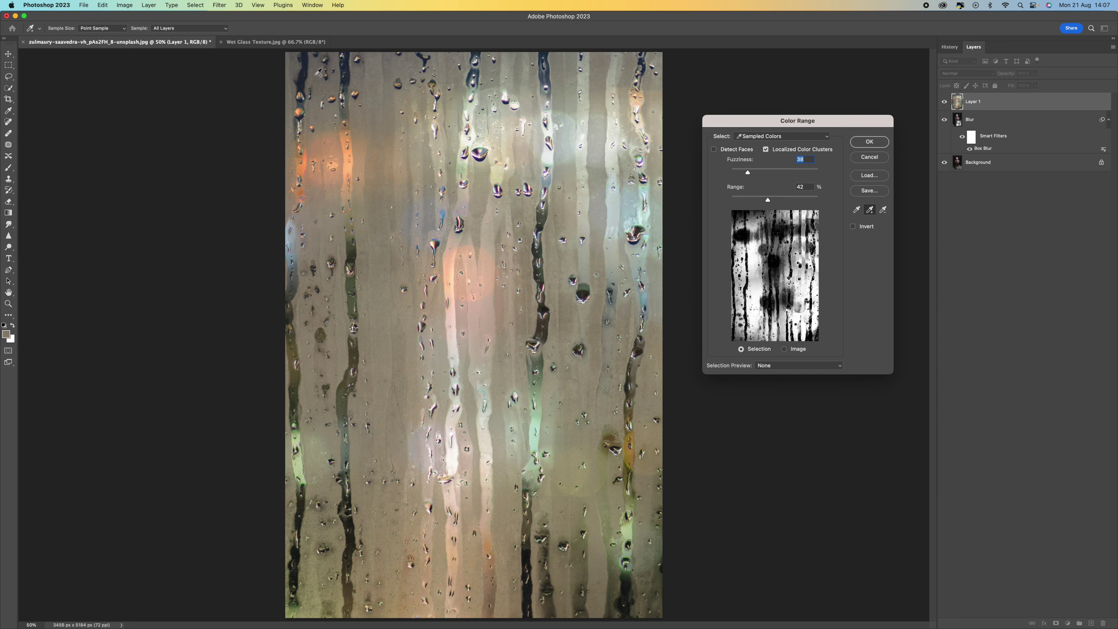
click(295, 66)
click(366, 64)
click(317, 580)
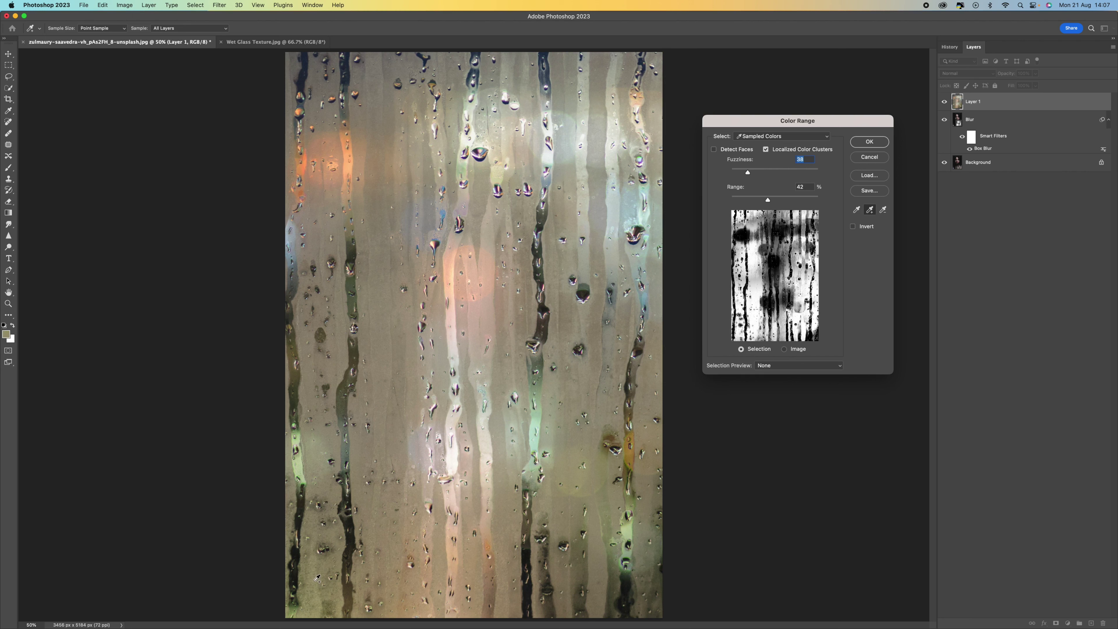
click(394, 112)
click(380, 105)
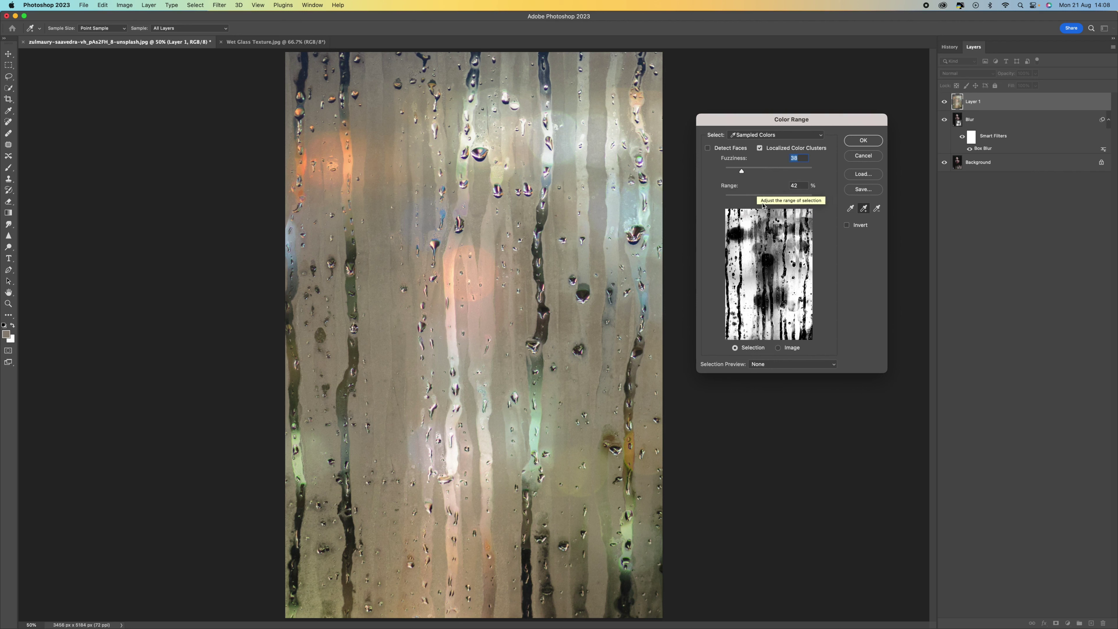
Preview the selection in Grayscale, refine it to Fuzziness 36 and Range 46%, and create the Color Range selection
drag(761, 199, 813, 199)
mouse_move(743, 172)
mouse_down()
mouse_move(763, 173)
mouse_move(739, 172)
mouse_up()
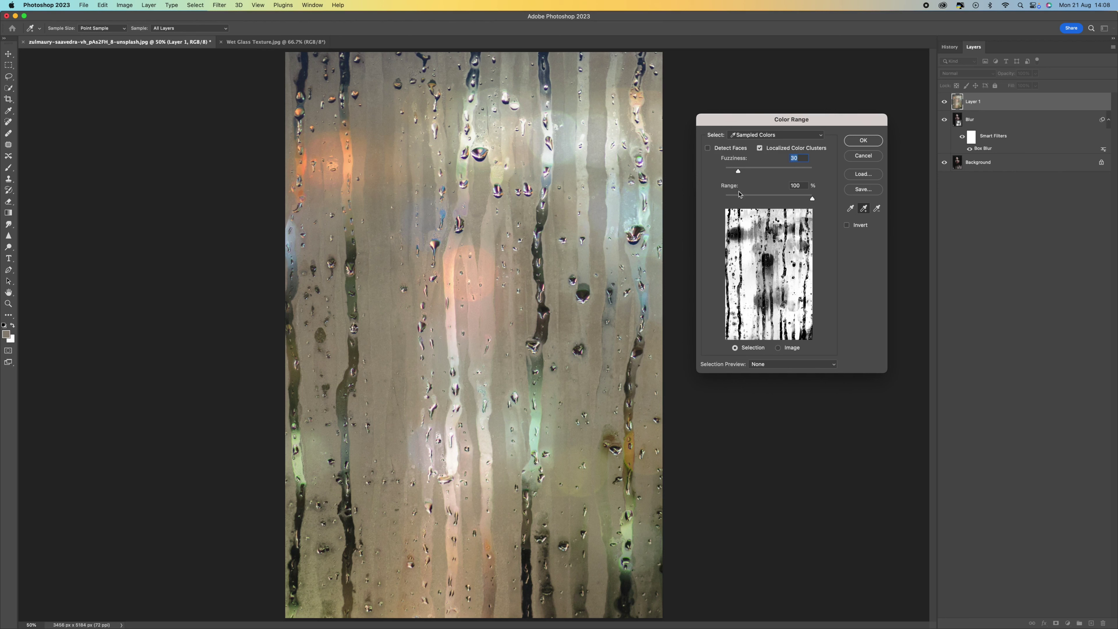
click(779, 365)
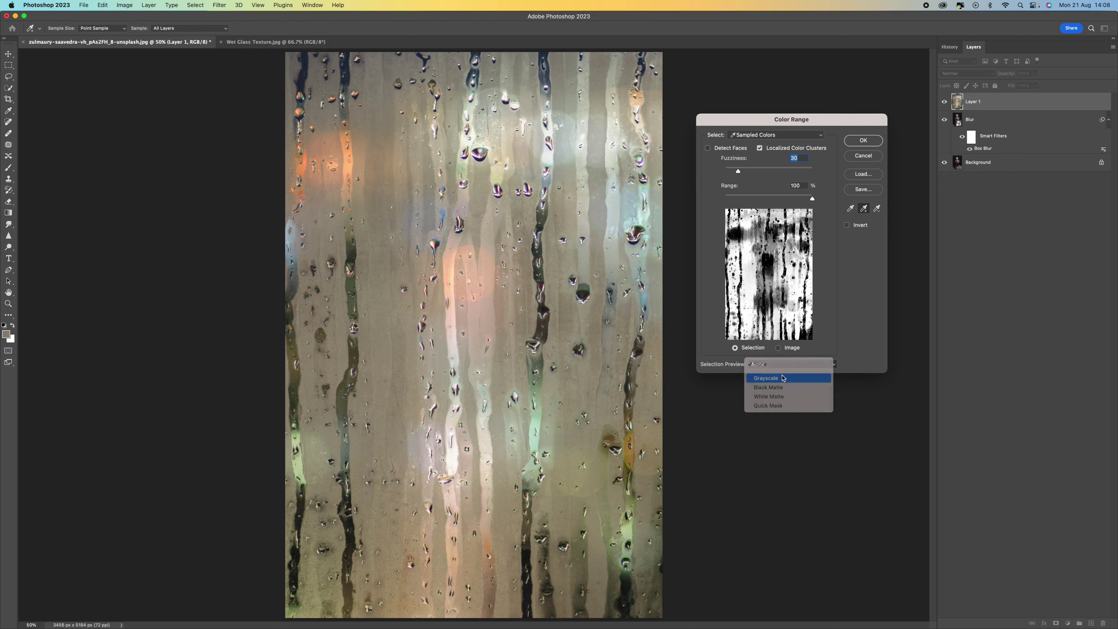
click(783, 377)
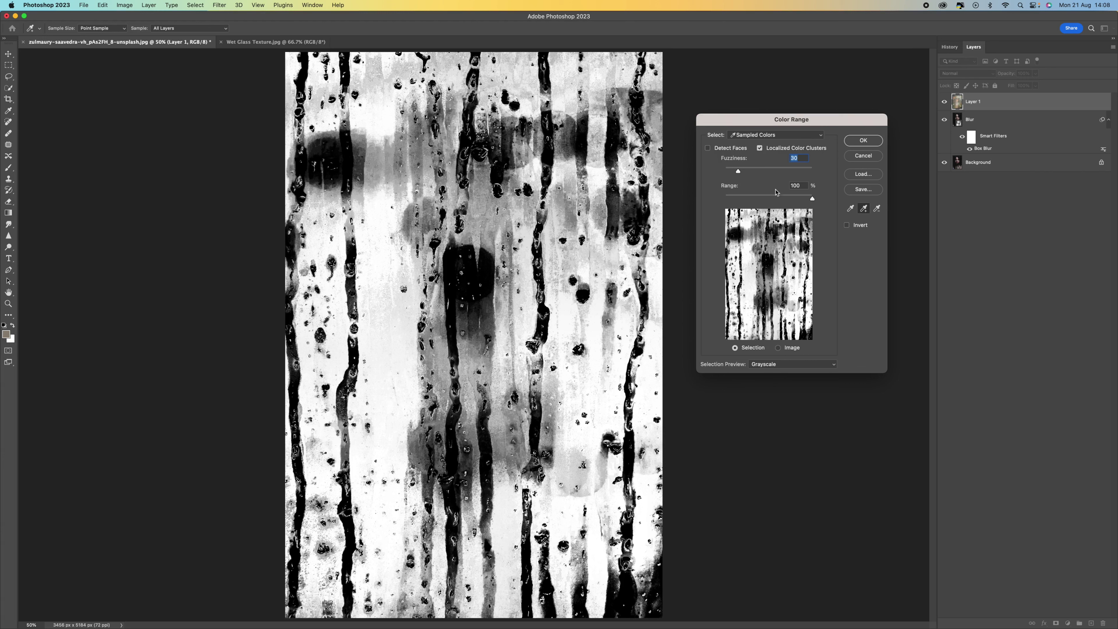
drag(812, 199, 741, 173)
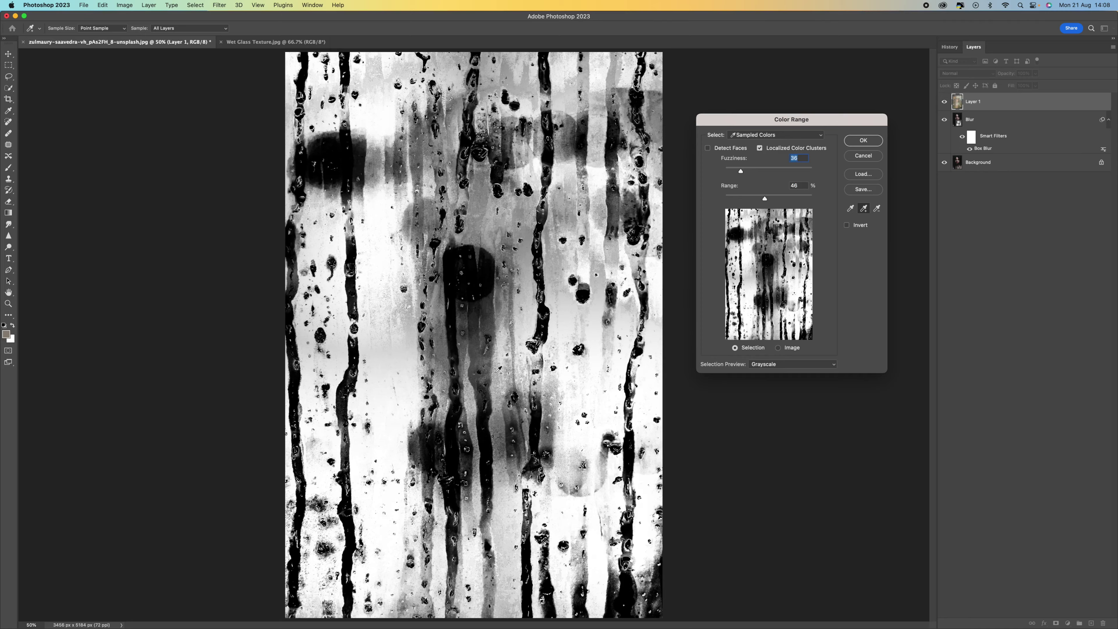
click(860, 141)
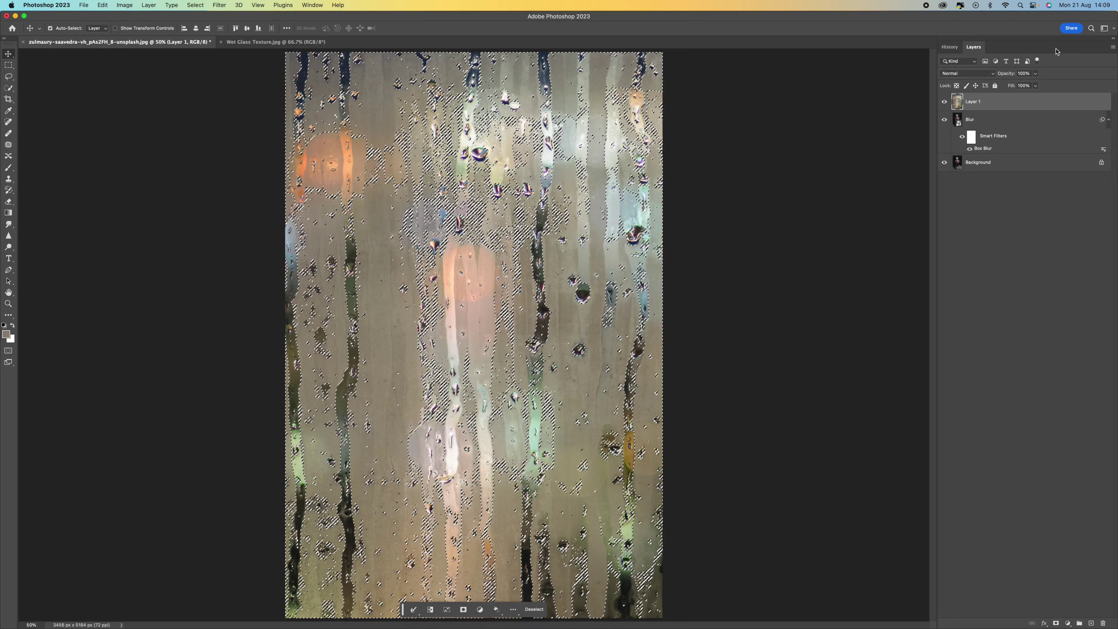
Add a layer mask to the Blur layer from the selection and make the glass texture layer active
click(969, 123)
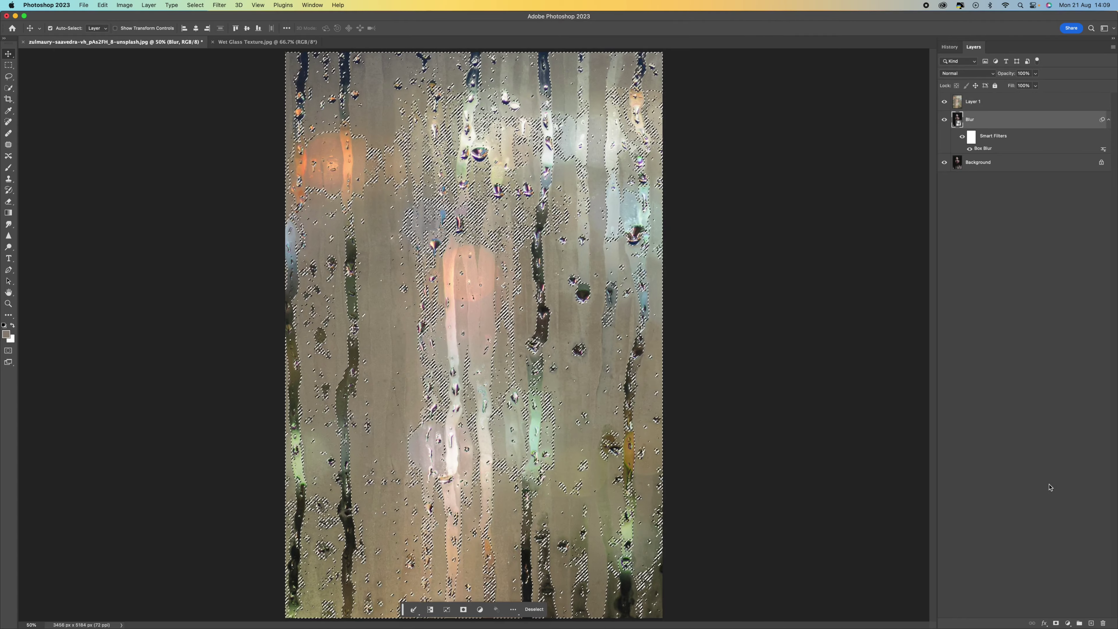
click(1056, 623)
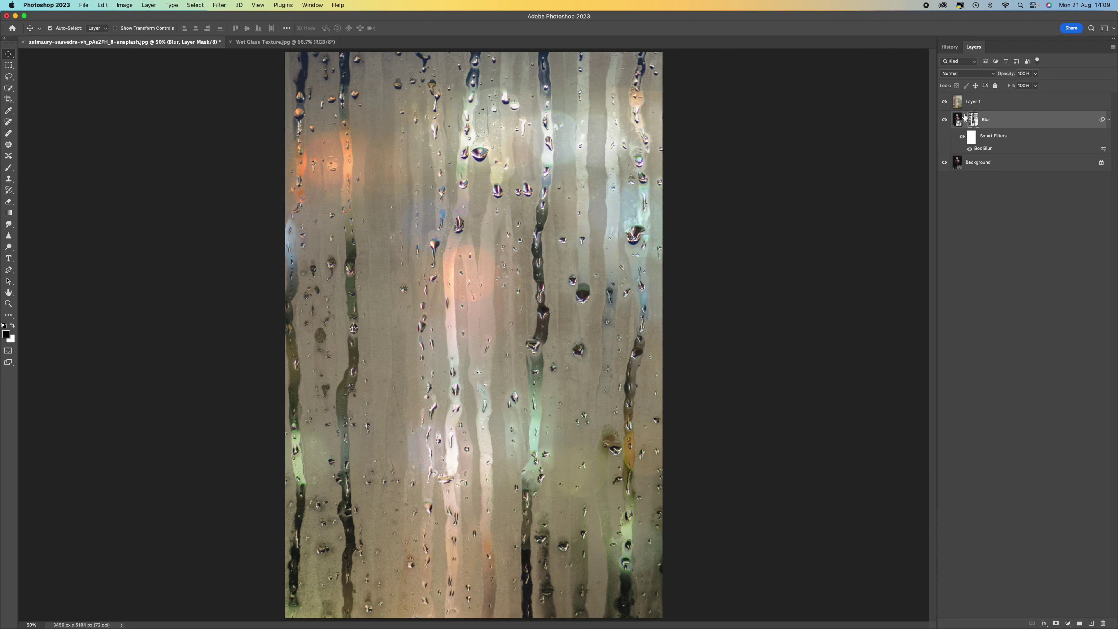
click(976, 103)
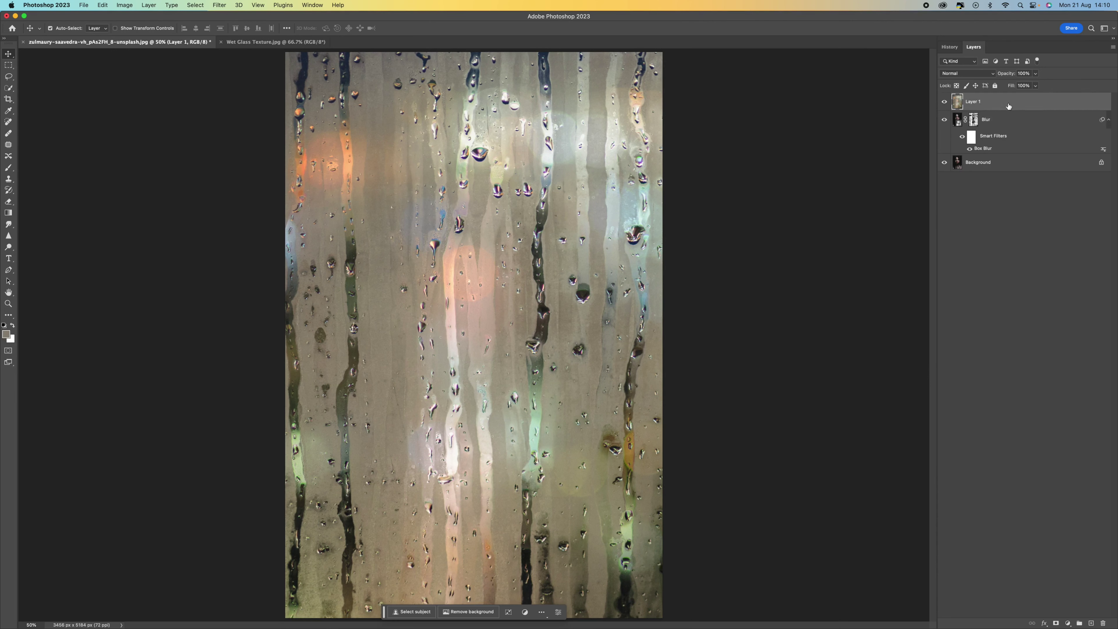
Set the glass texture layer's blend mode to Hard Light and lower its opacity to 82%
click(973, 74)
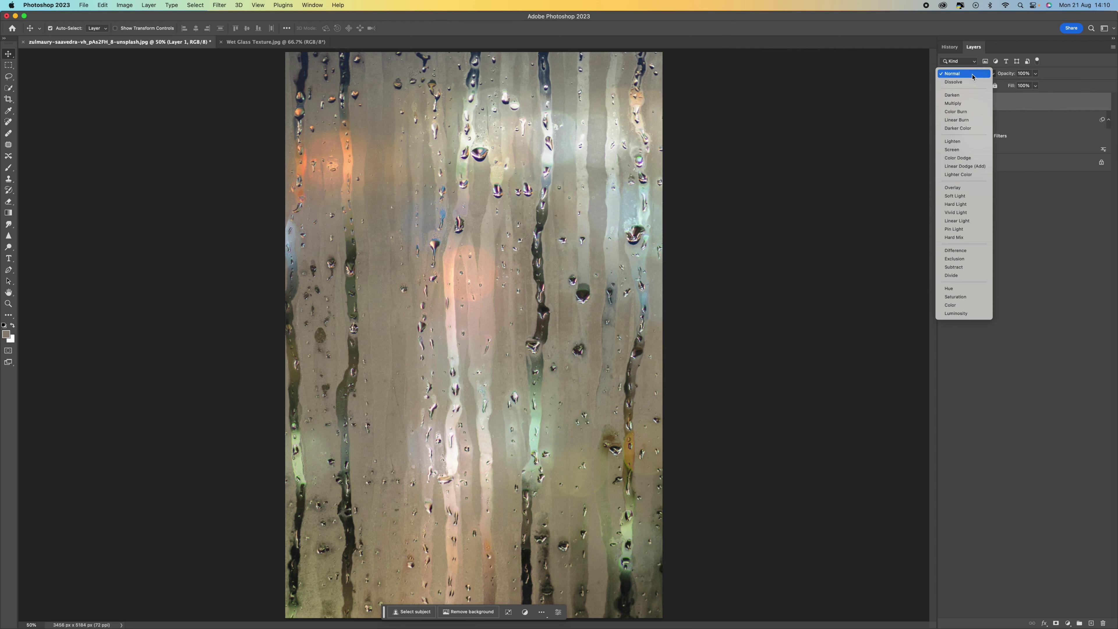
click(966, 206)
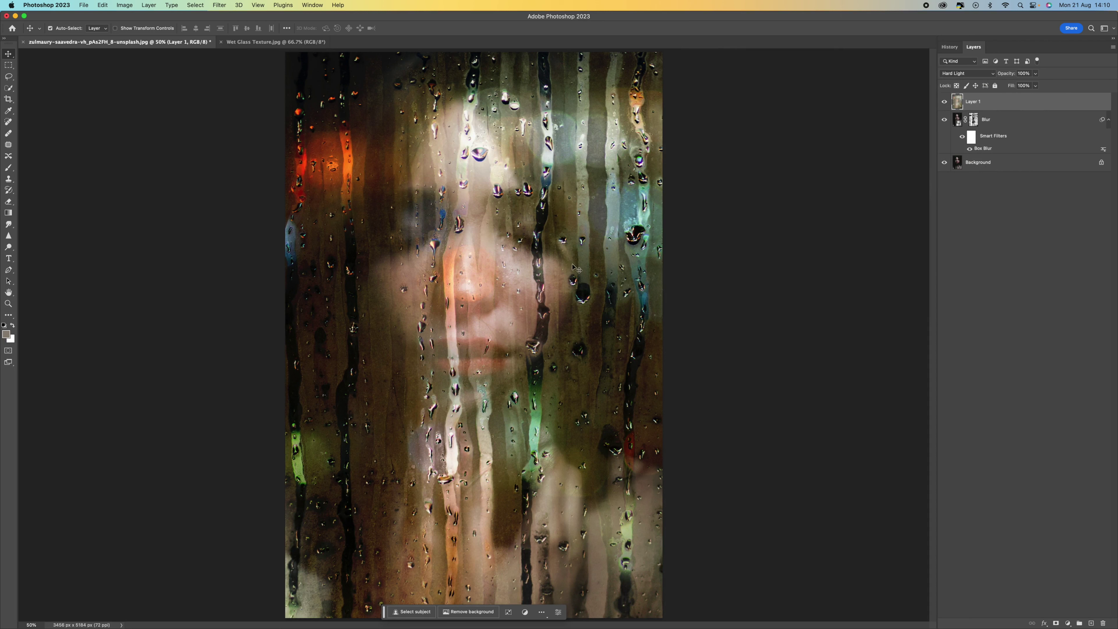
click(1035, 75)
drag(1036, 86, 1020, 87)
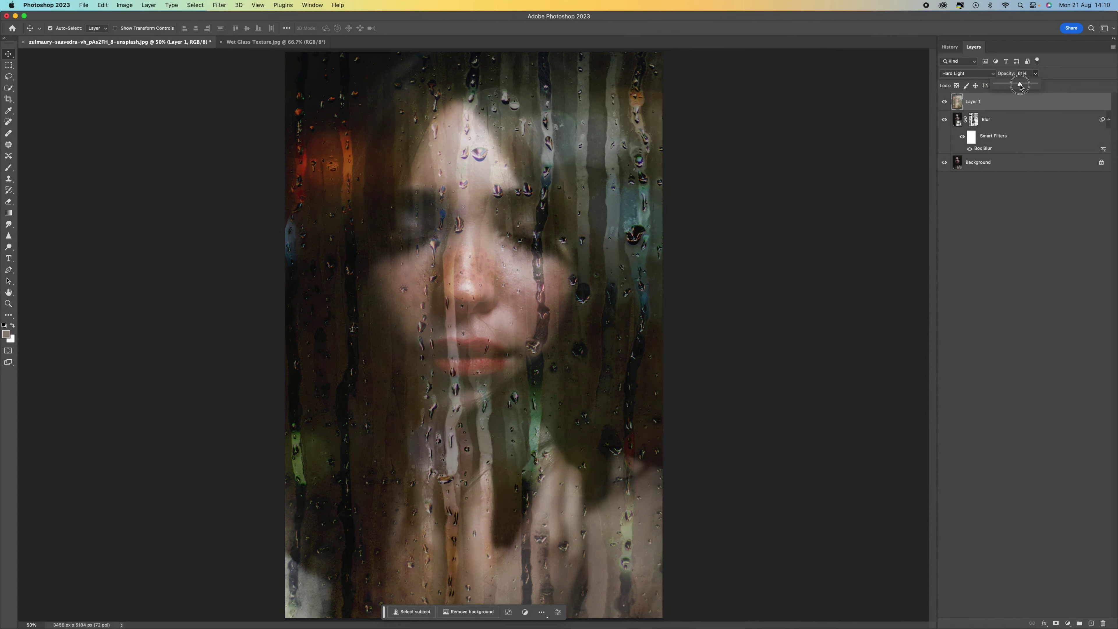
drag(1021, 87, 1022, 88)
click(1010, 239)
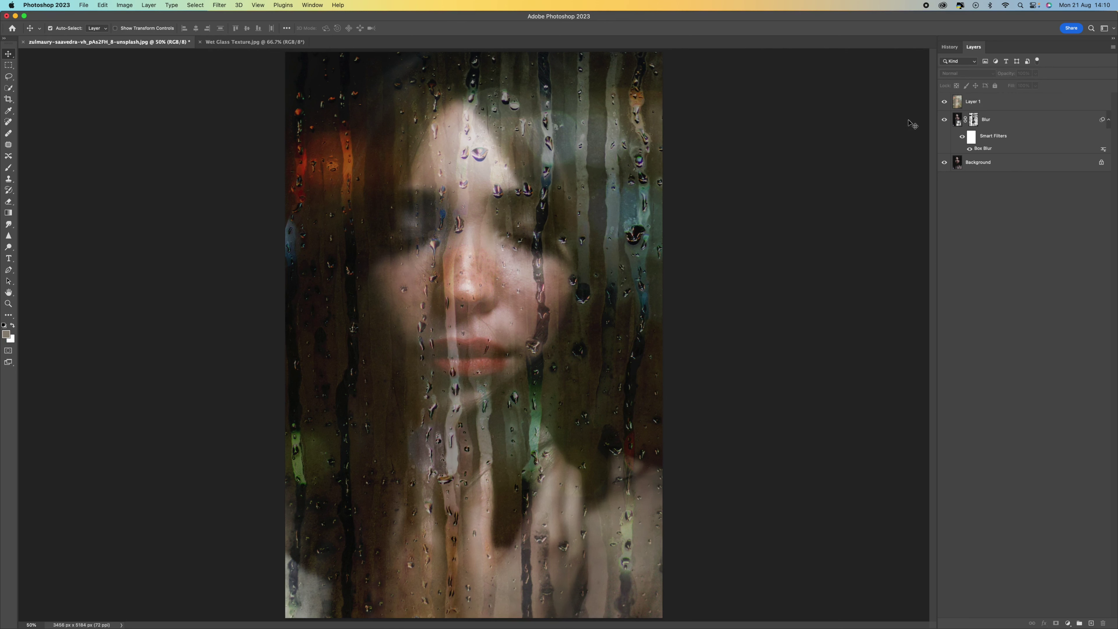
click(1005, 108)
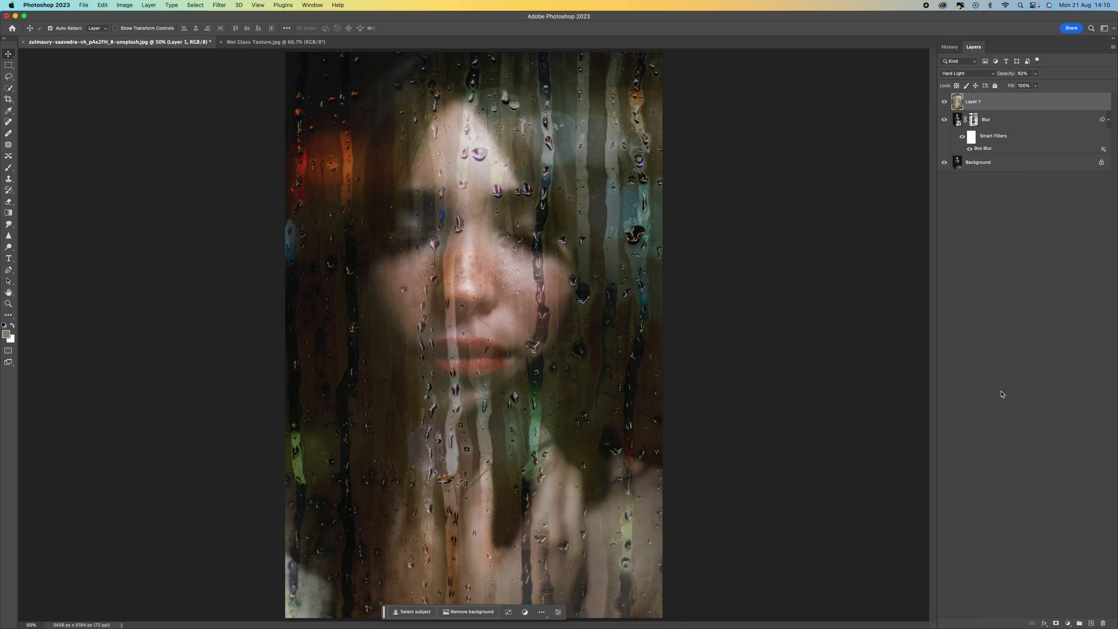
Add a Hue/Saturation adjustment clipped to the glass texture layer and reduce its Saturation to -40
click(1068, 623)
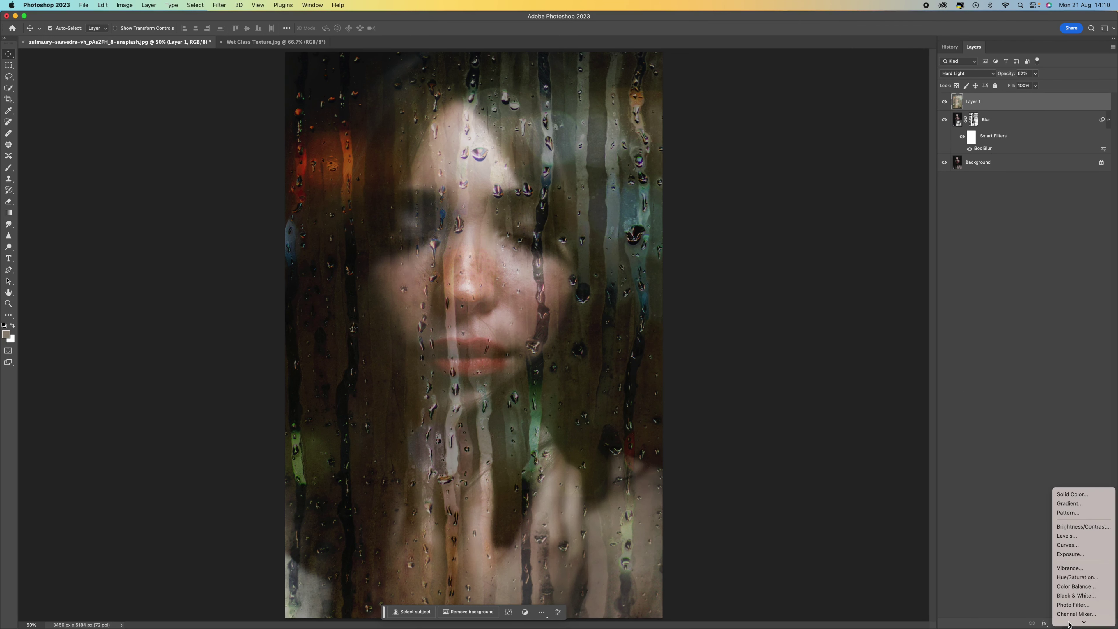
click(1079, 577)
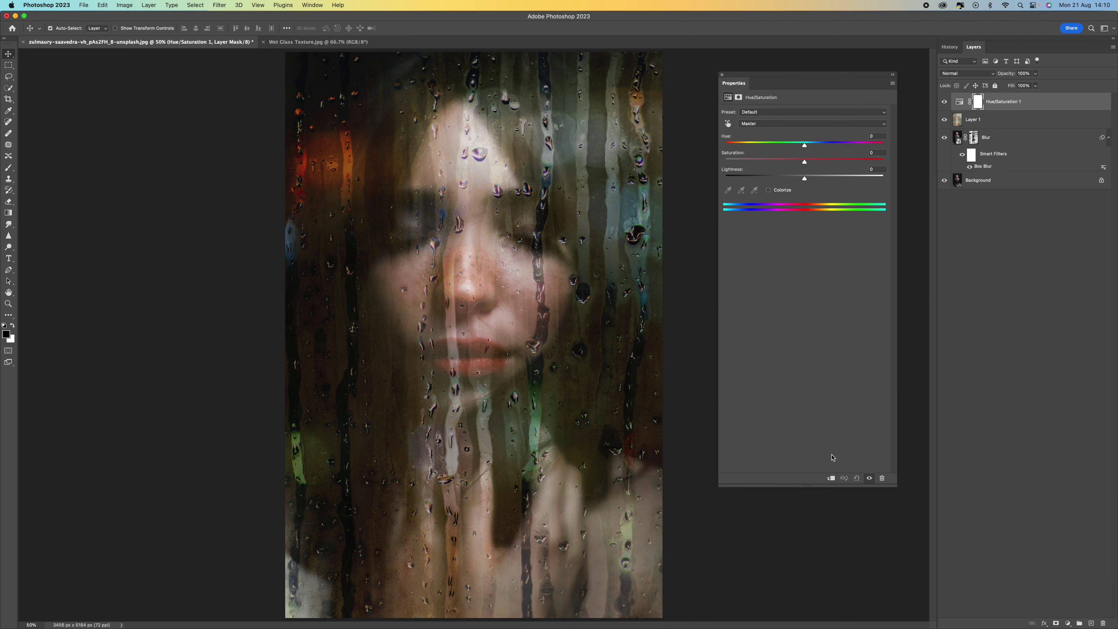
click(830, 480)
drag(802, 163, 770, 162)
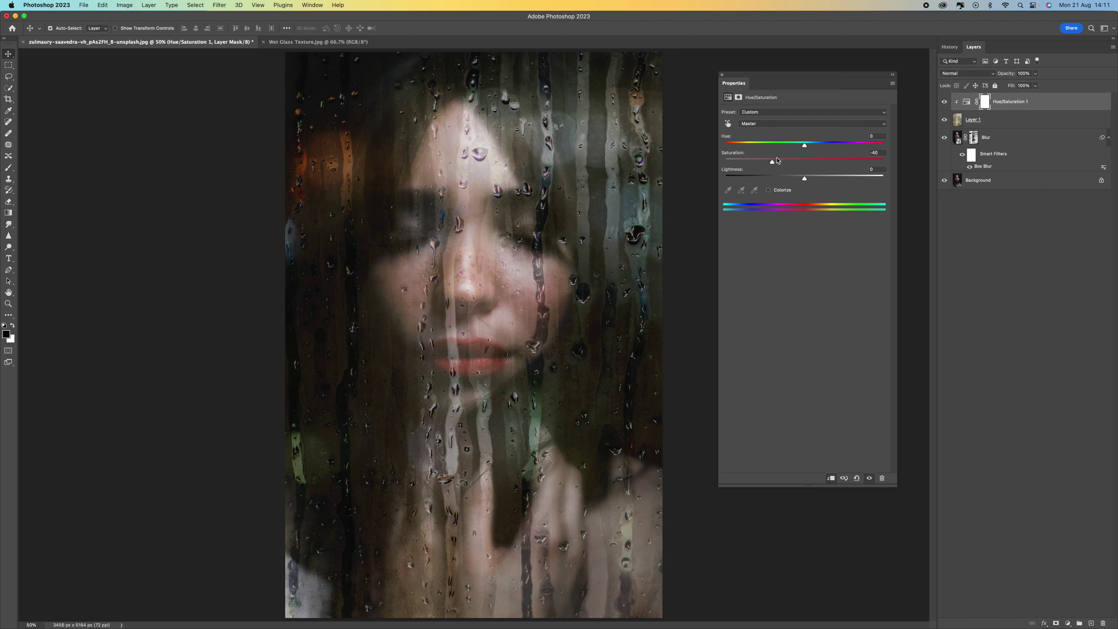
click(722, 76)
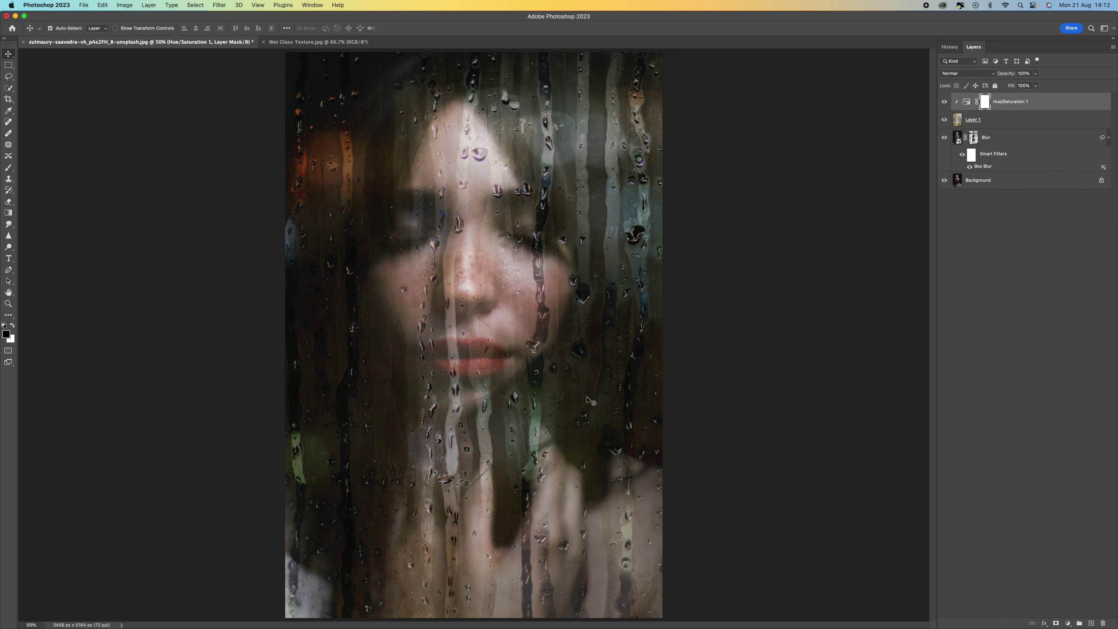
Duplicate the Background layer, move the copy above the Blur layer, and hide it with a black layer mask
click(1012, 181)
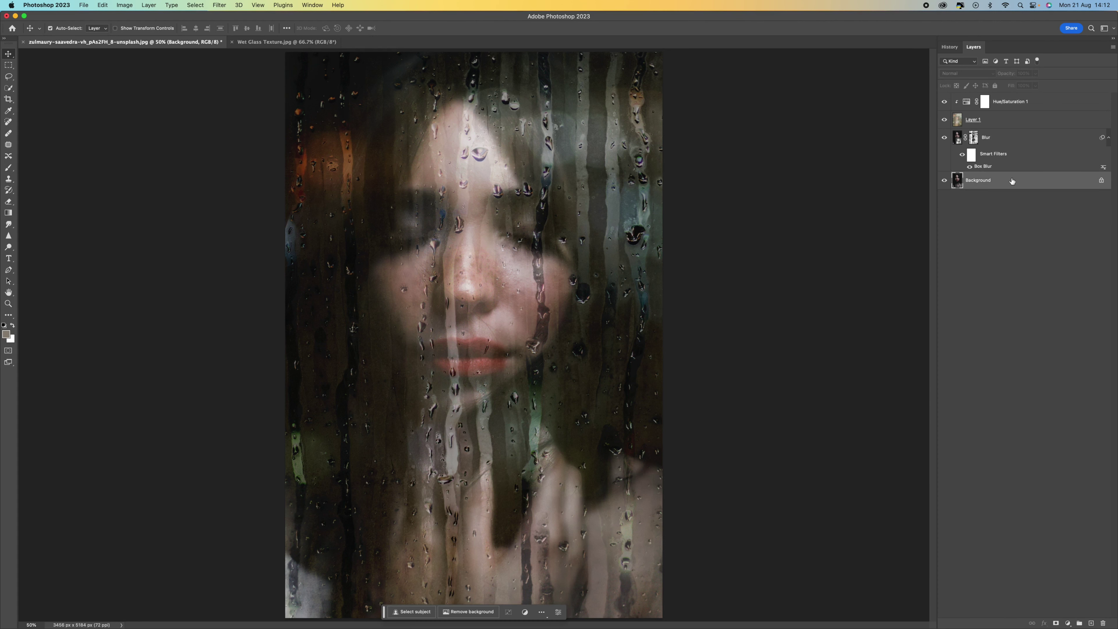
key(super+j)
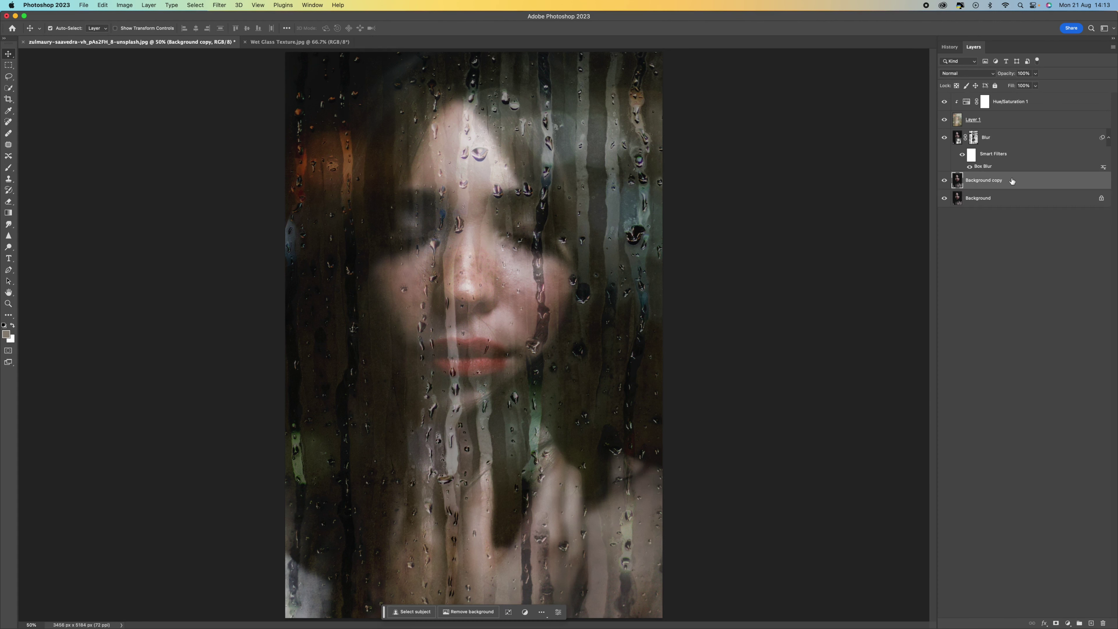
drag(1022, 184, 1020, 135)
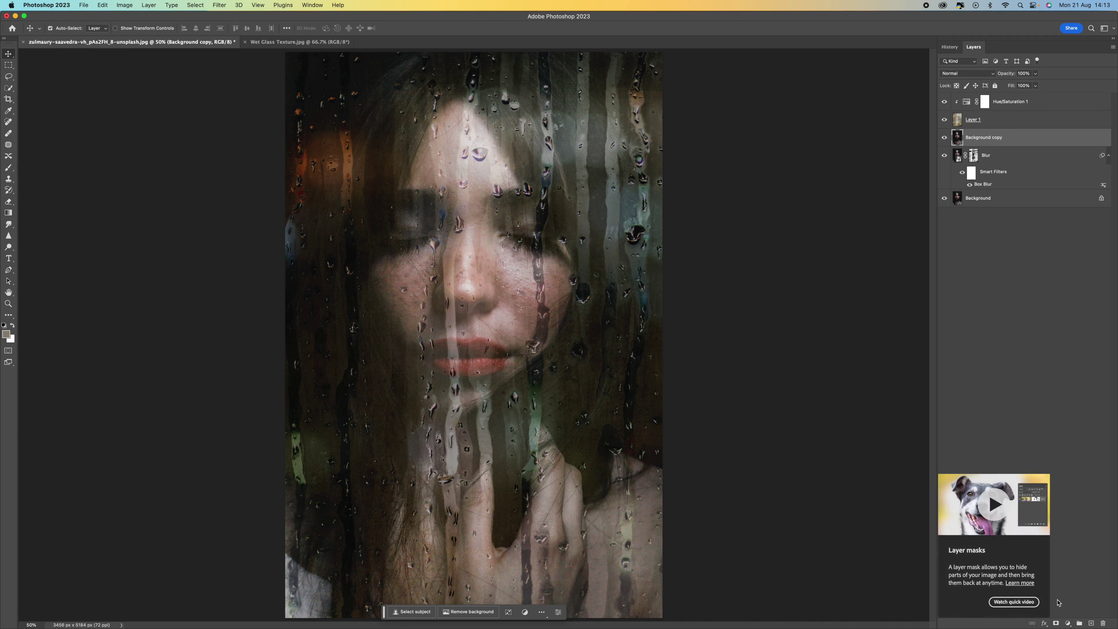
alt+click(1056, 624)
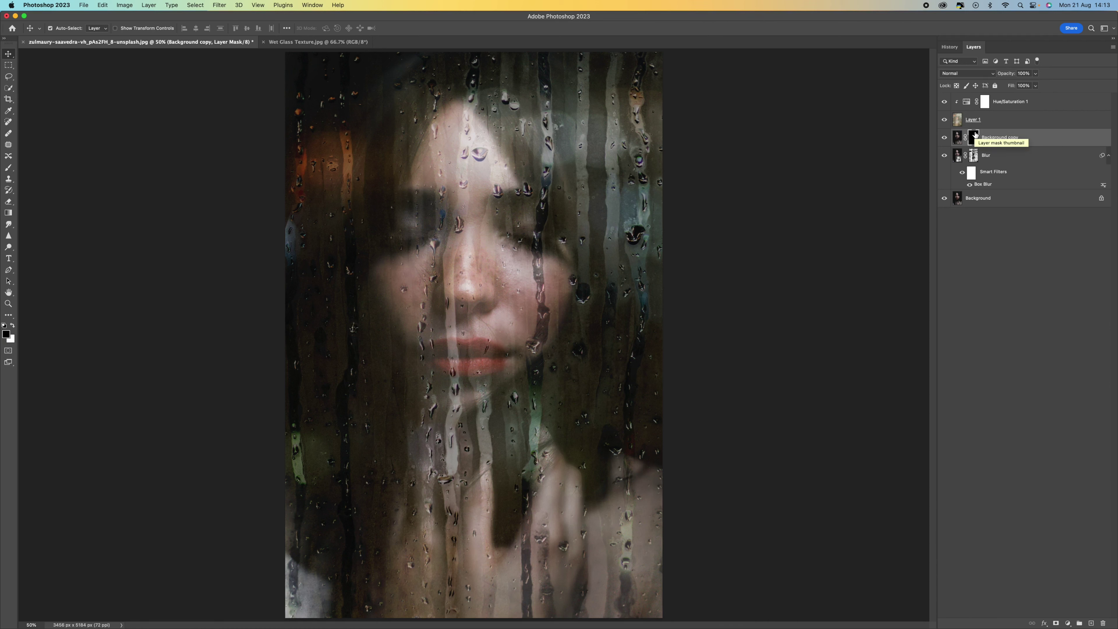
Paint white on the Background copy's mask with a 10% flow brush over the lips, nose and both eyes
click(12, 169)
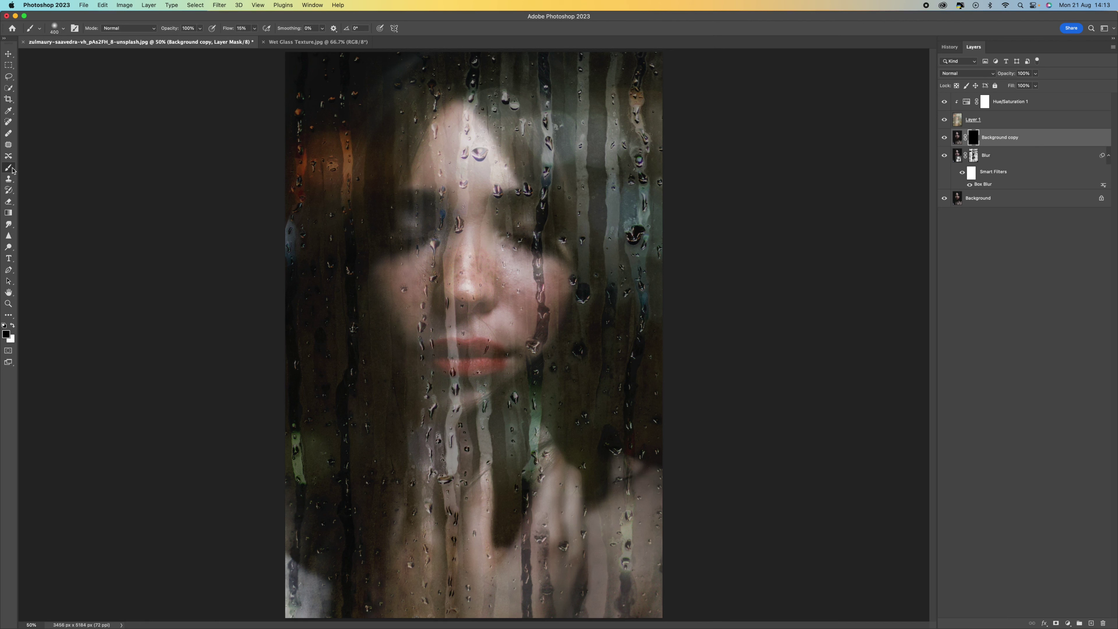
click(13, 326)
drag(256, 31, 254, 42)
mouse_move(450, 357)
mouse_down()
mouse_move(493, 352)
mouse_move(448, 361)
mouse_move(445, 341)
mouse_move(504, 356)
mouse_move(487, 373)
mouse_move(452, 363)
mouse_move(454, 348)
mouse_move(513, 364)
mouse_move(487, 365)
mouse_up()
mouse_move(474, 301)
mouse_down()
mouse_move(464, 296)
mouse_move(482, 291)
mouse_up()
mouse_move(421, 240)
mouse_down()
mouse_move(390, 237)
mouse_move(453, 225)
mouse_move(376, 255)
mouse_move(430, 233)
mouse_up()
mouse_move(511, 226)
mouse_down()
mouse_move(523, 244)
mouse_move(549, 231)
mouse_move(531, 241)
mouse_up()
Bring back more sharp detail in the eyes, lips and nose by painting the mask with progressively smaller brushes
key(super+plus)
key(super+plus)
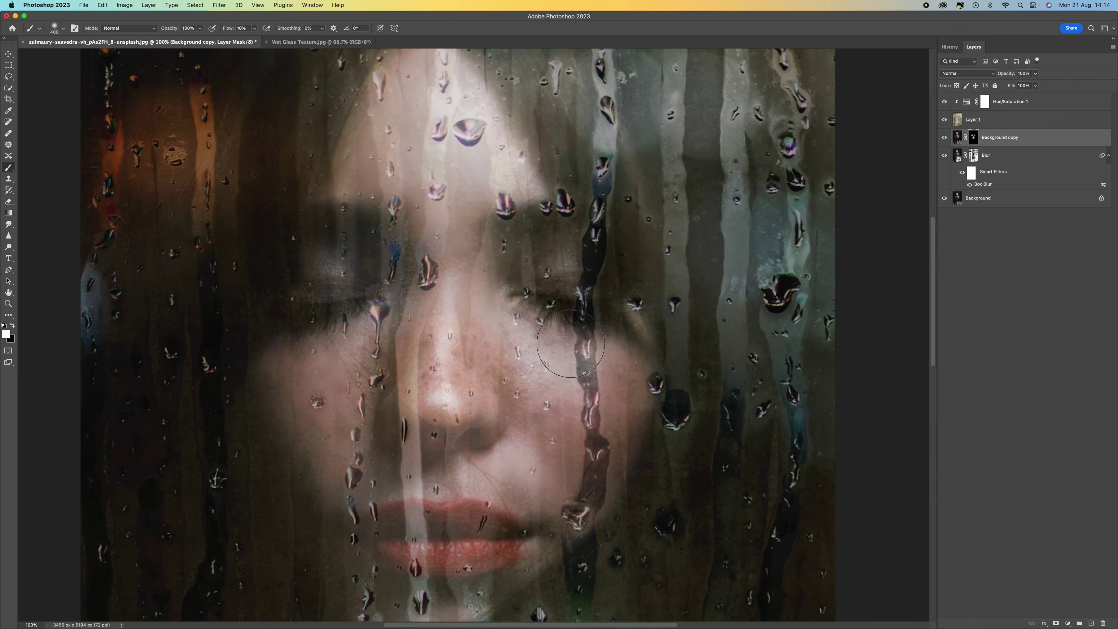
key(bracketleft)
key(bracketleft)
mouse_move(526, 287)
mouse_down()
mouse_move(582, 330)
mouse_move(581, 314)
mouse_up()
mouse_move(449, 526)
mouse_down()
mouse_move(440, 552)
mouse_move(387, 571)
mouse_move(369, 550)
mouse_up()
key(bracketleft)
mouse_move(483, 426)
mouse_down()
mouse_move(432, 443)
mouse_move(410, 436)
mouse_move(474, 415)
mouse_up()
mouse_move(493, 534)
mouse_down()
mouse_move(399, 519)
mouse_move(483, 527)
mouse_move(434, 508)
mouse_move(486, 510)
mouse_move(482, 553)
mouse_move(420, 553)
mouse_move(504, 553)
mouse_up()
Raise the brush flow to 66%, reduce the brush size, and paint the mask over the eyelashes, base of the nose and lips
click(255, 28)
drag(252, 39, 277, 40)
click(64, 29)
drag(52, 75, 30, 75)
click(131, 17)
mouse_move(351, 304)
mouse_down()
mouse_move(303, 315)
mouse_move(356, 281)
mouse_move(284, 319)
mouse_move(347, 306)
mouse_move(303, 336)
mouse_move(316, 324)
mouse_move(301, 295)
mouse_move(343, 285)
mouse_move(351, 271)
mouse_move(332, 292)
mouse_up()
mouse_move(545, 290)
mouse_down()
mouse_move(532, 300)
mouse_move(532, 275)
mouse_move(549, 266)
mouse_up()
mouse_move(470, 415)
mouse_down()
mouse_move(499, 421)
mouse_move(482, 440)
mouse_up()
mouse_move(488, 536)
mouse_down()
mouse_move(420, 517)
mouse_move(481, 513)
mouse_move(418, 509)
mouse_move(466, 508)
mouse_move(430, 504)
mouse_move(475, 515)
mouse_move(418, 508)
mouse_move(371, 540)
mouse_move(383, 556)
mouse_move(419, 525)
mouse_move(495, 512)
mouse_move(512, 550)
mouse_move(472, 568)
mouse_move(457, 561)
mouse_move(502, 564)
mouse_move(531, 536)
mouse_move(496, 520)
mouse_up()
key(super+minus)
key(super+minus)
key(super+minus)
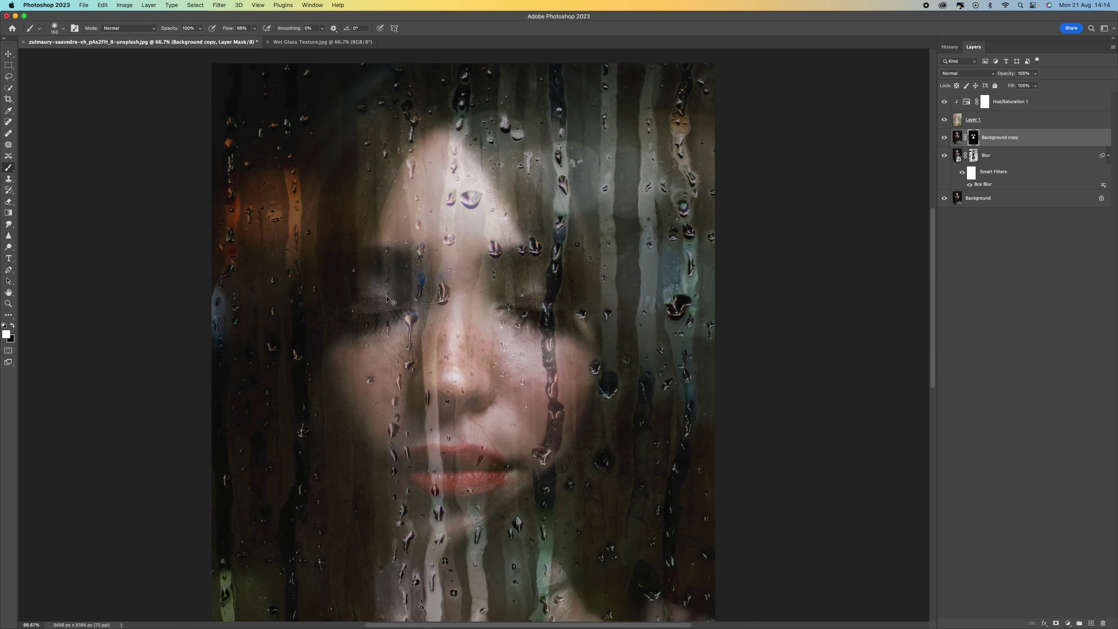
key(super+plus)
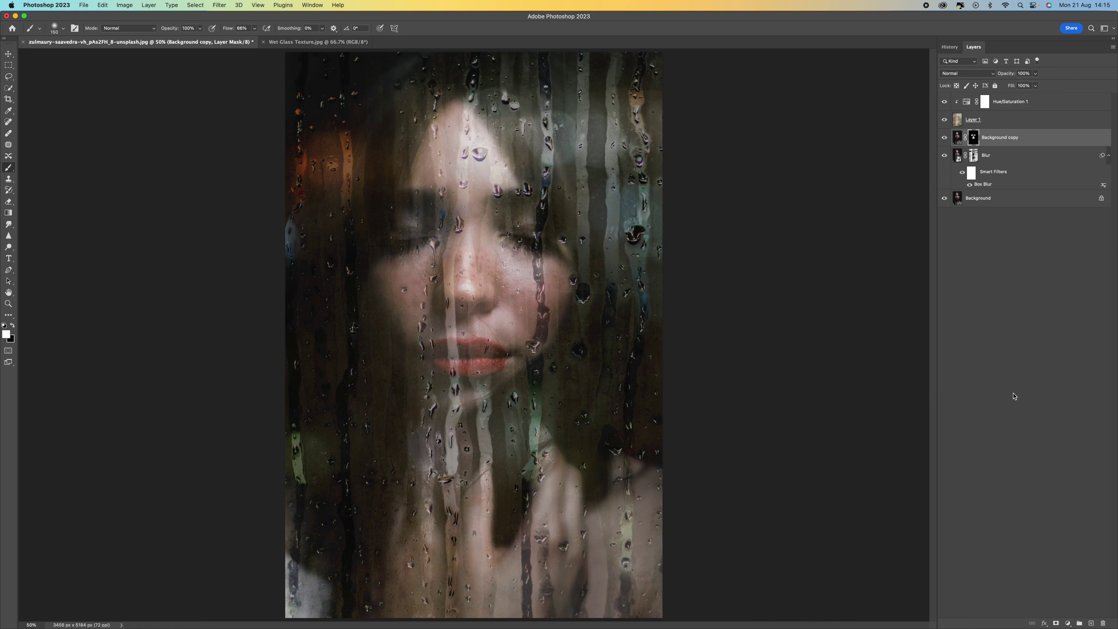
Add a Color Lookup adjustment layer at the top of the stack and load the Fuji F125 Kodak 2395 3D LUT
click(1044, 101)
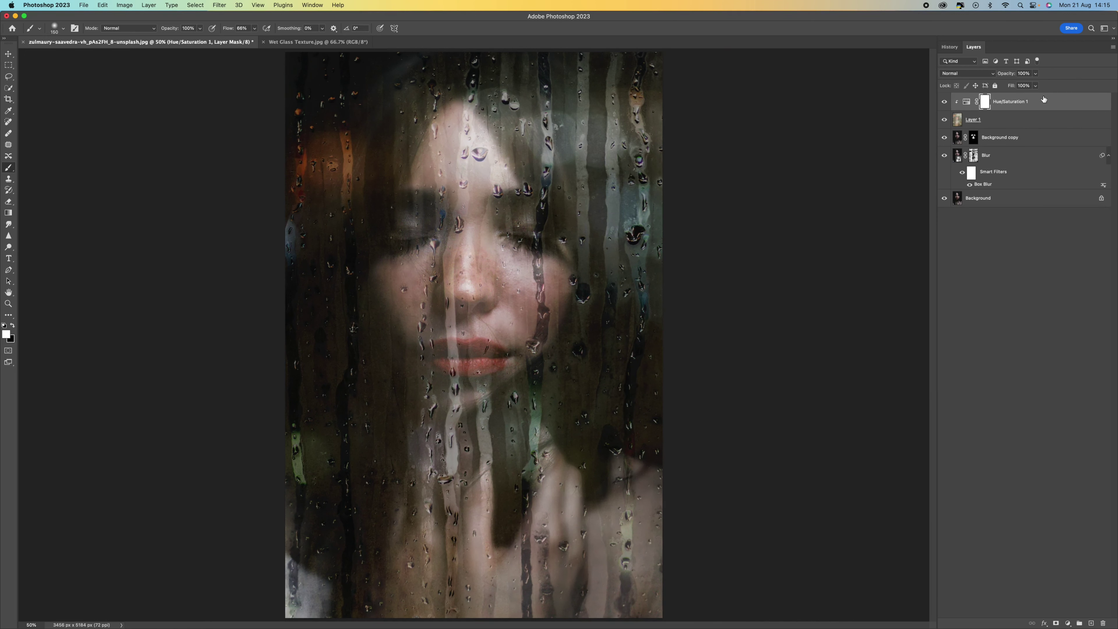
click(1067, 621)
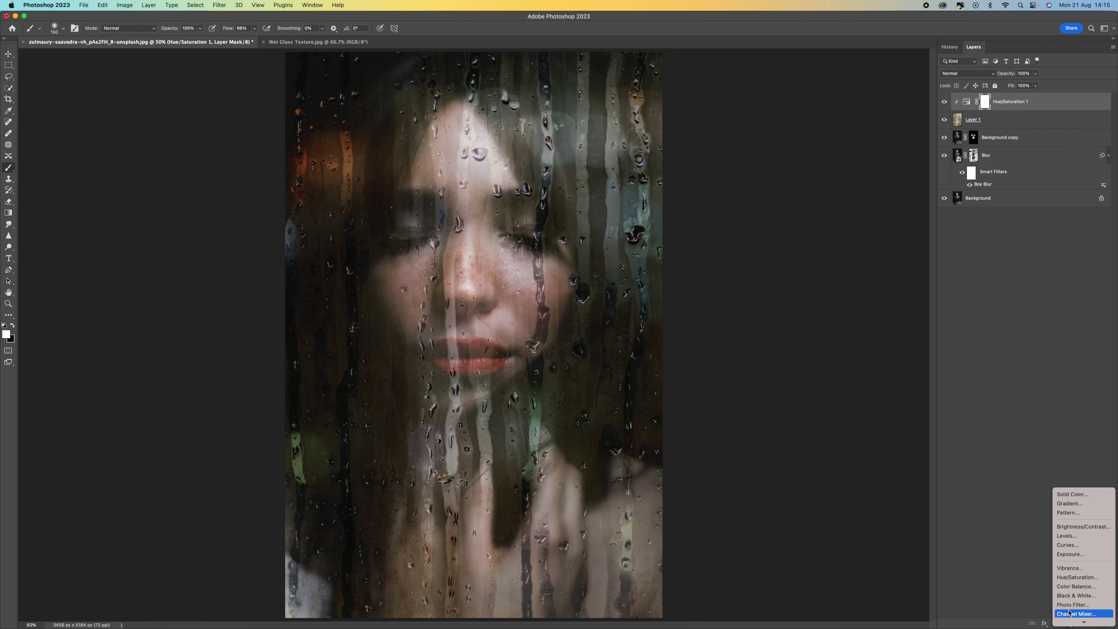
click(1075, 569)
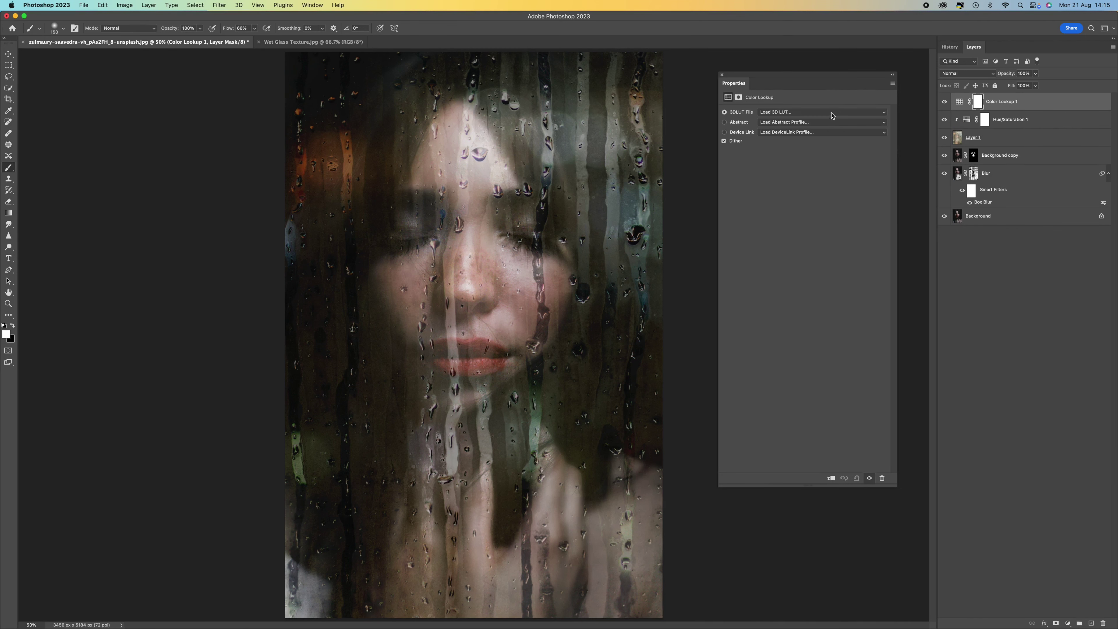
click(880, 113)
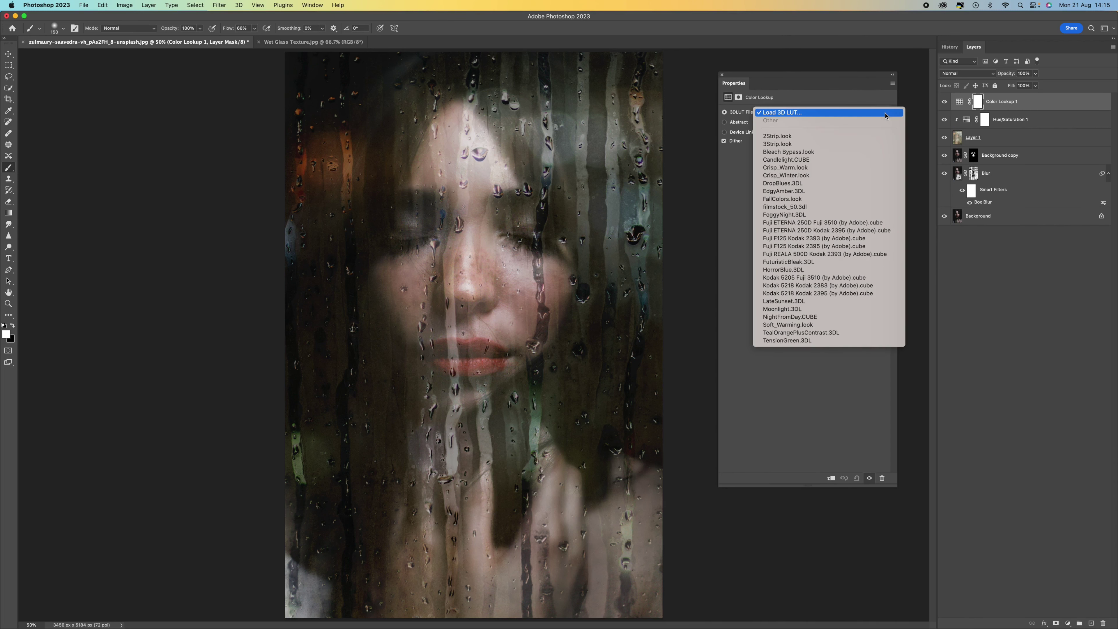
click(878, 246)
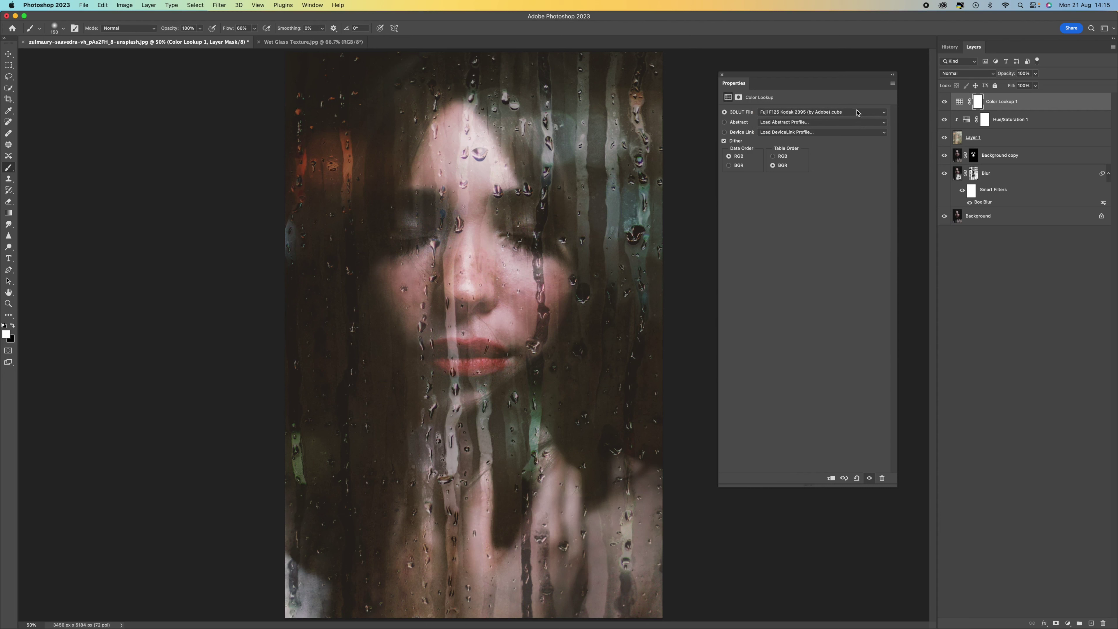
Compare the Fuji F125 Kodak 2393 and Fuji ETERNA 250D Kodak 2395 LUTs, and settle on Fuji ETERNA 250D Fuji 3510
click(857, 114)
click(856, 106)
click(855, 111)
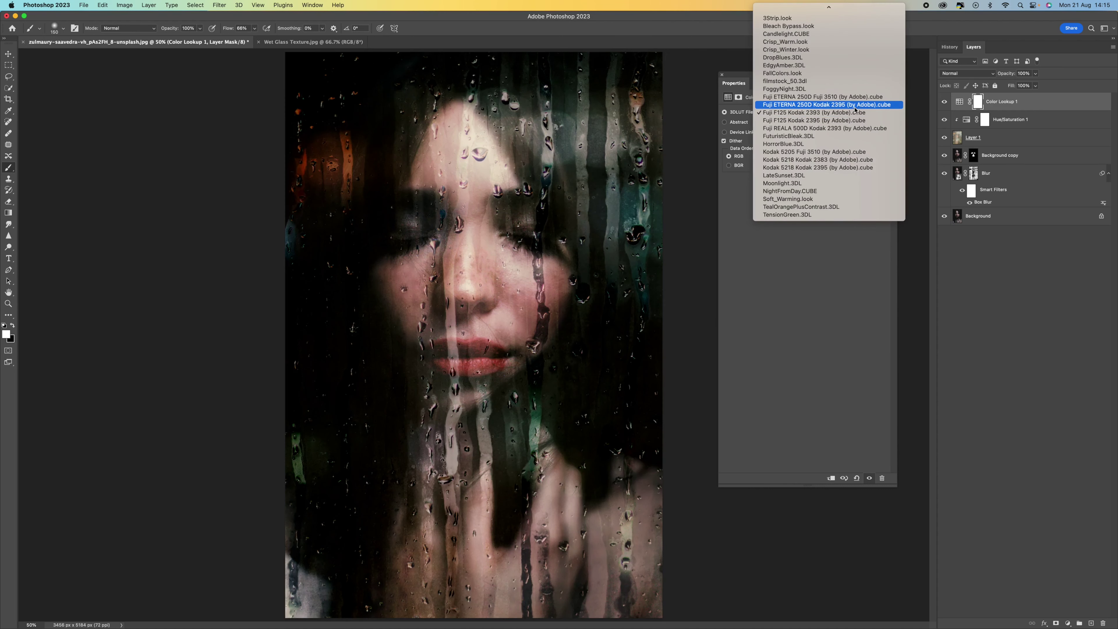
click(855, 106)
click(852, 112)
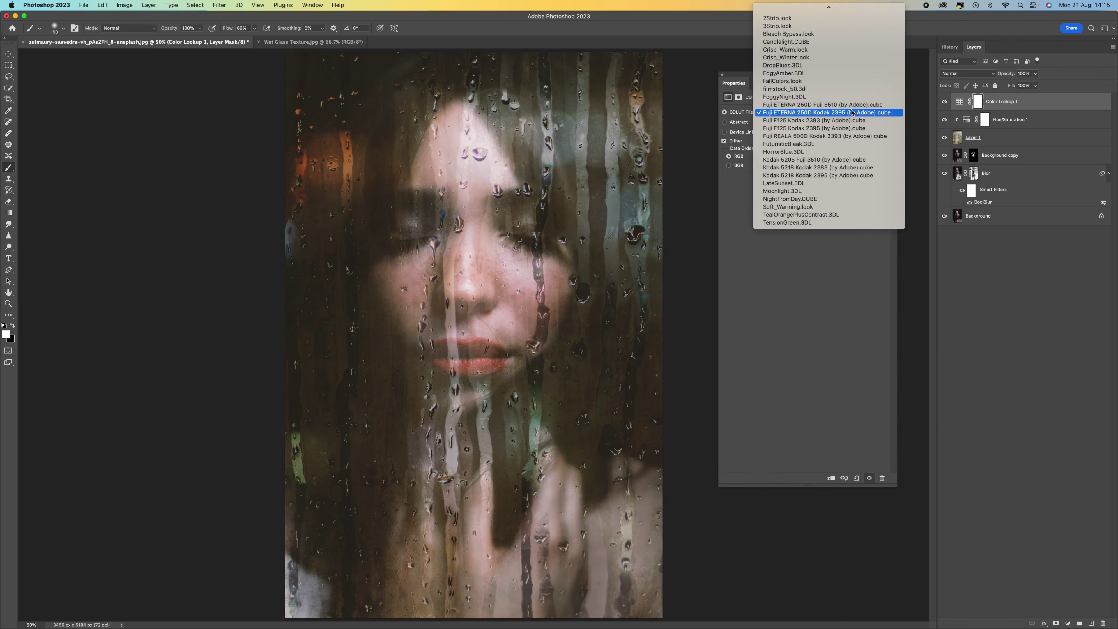
click(851, 108)
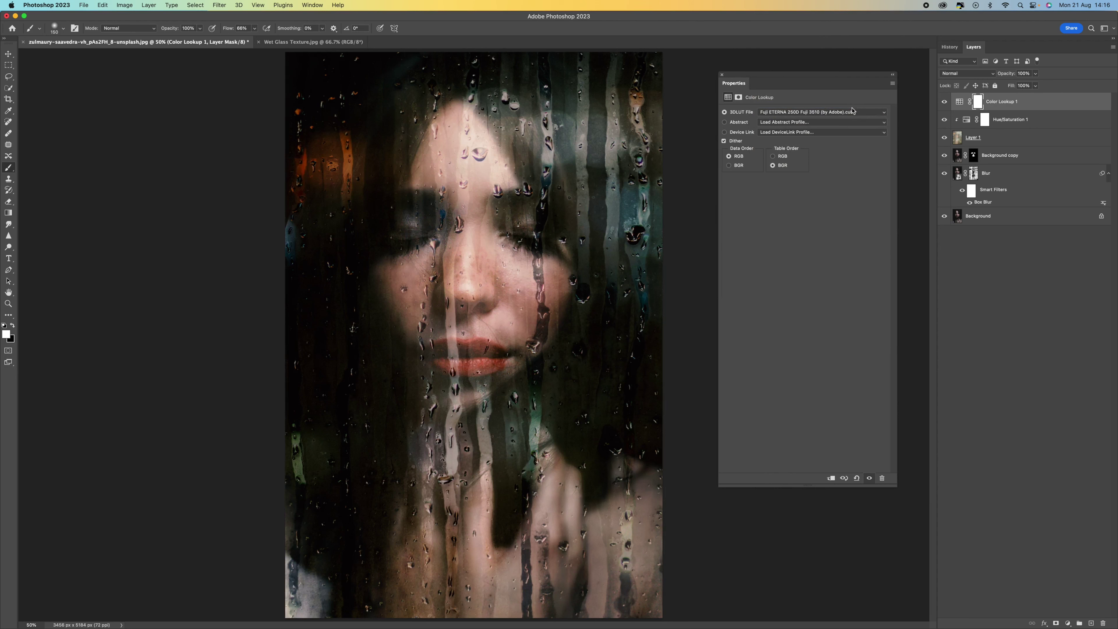
click(861, 112)
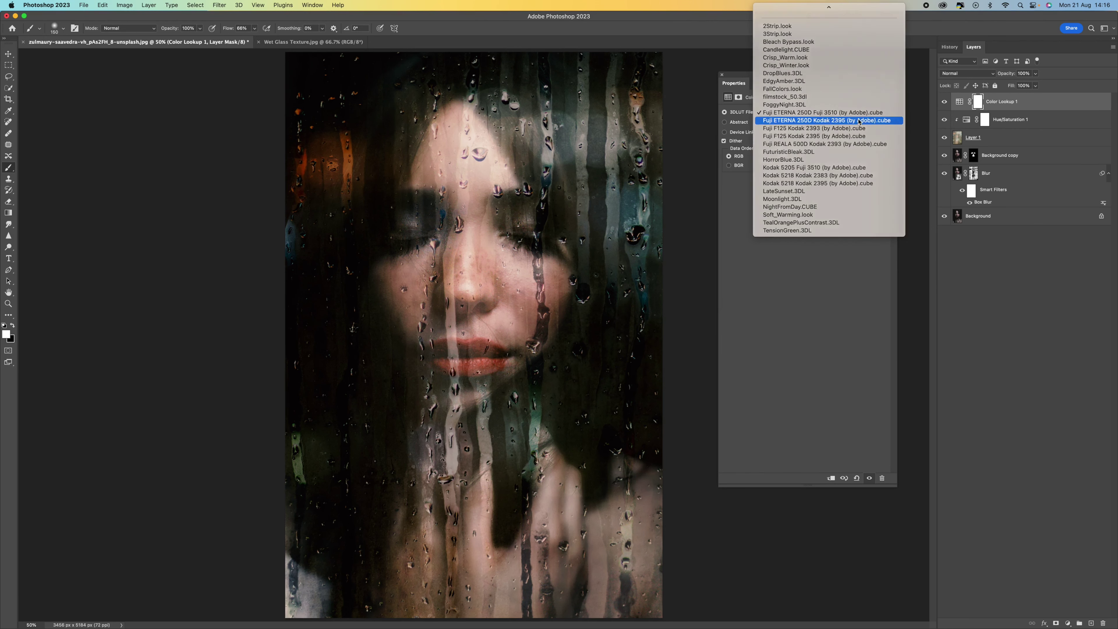
click(859, 120)
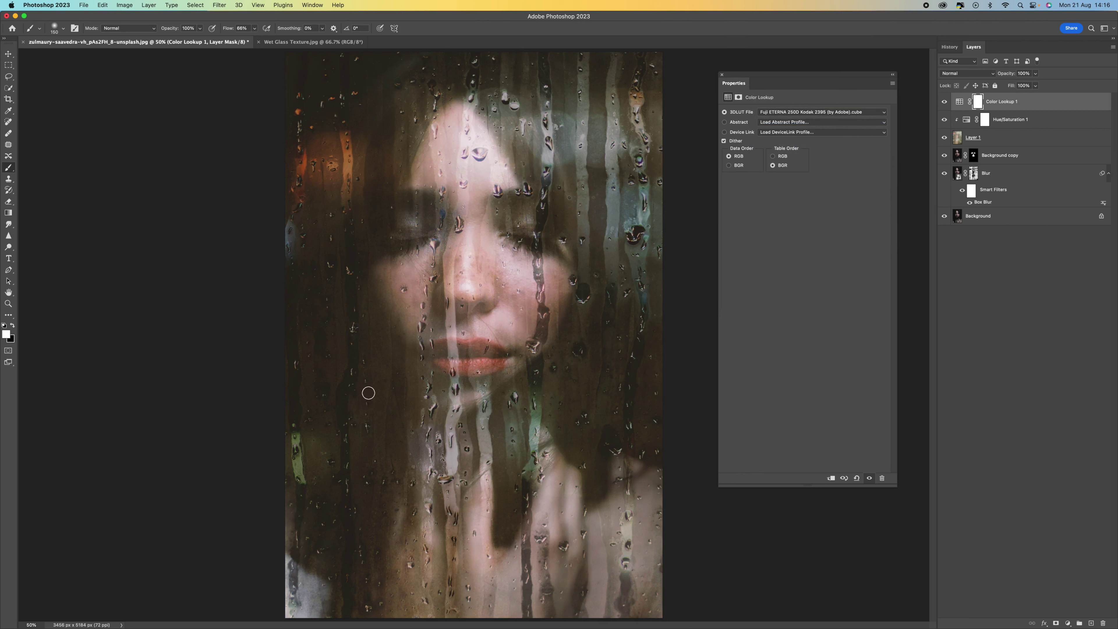
click(830, 113)
click(831, 105)
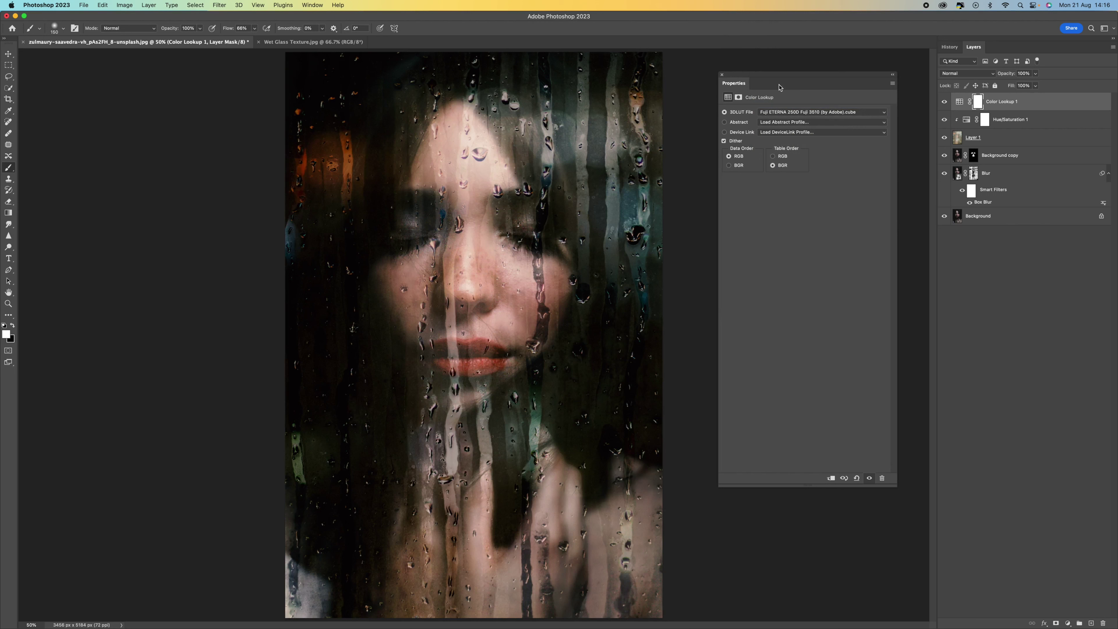
click(722, 76)
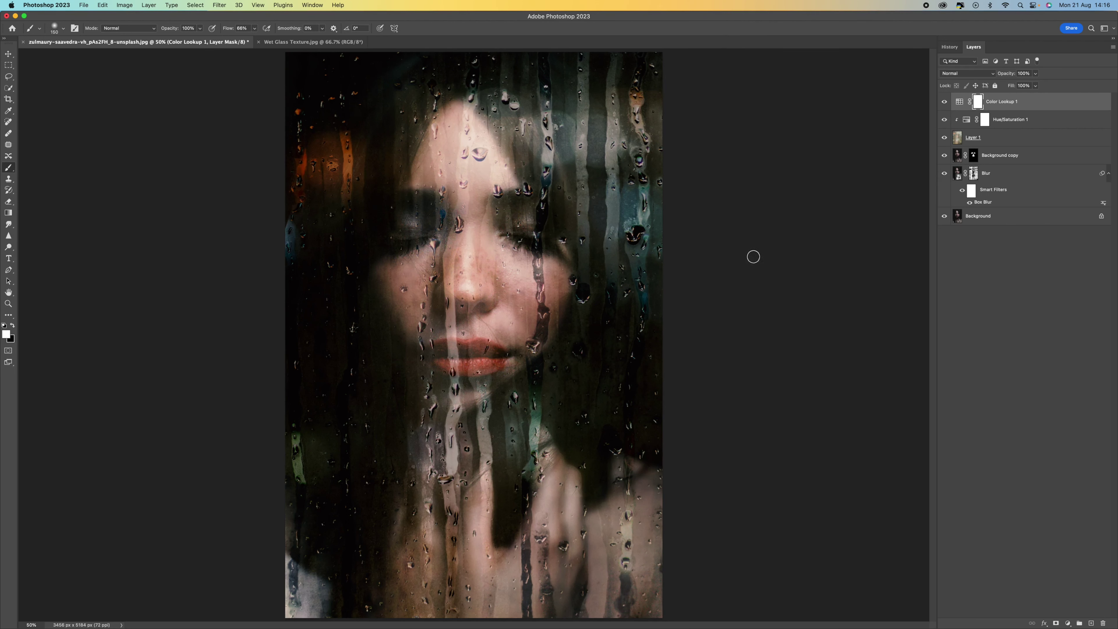
Slightly lower the opacity of the Color Lookup layer to soften the color grade
click(1035, 85)
mouse_move(1035, 85)
mouse_down()
mouse_move(1017, 86)
mouse_move(1029, 88)
mouse_up()
click(993, 286)
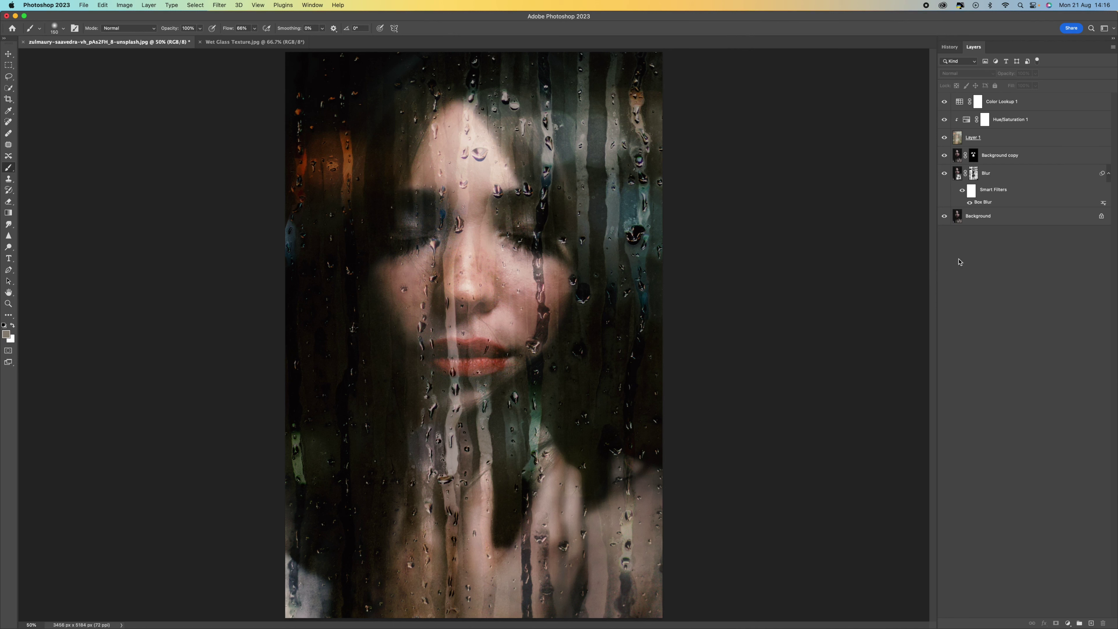
Fine-tune the saturation of the Hue/Saturation adjustment clipped to the glass texture
double_click(966, 123)
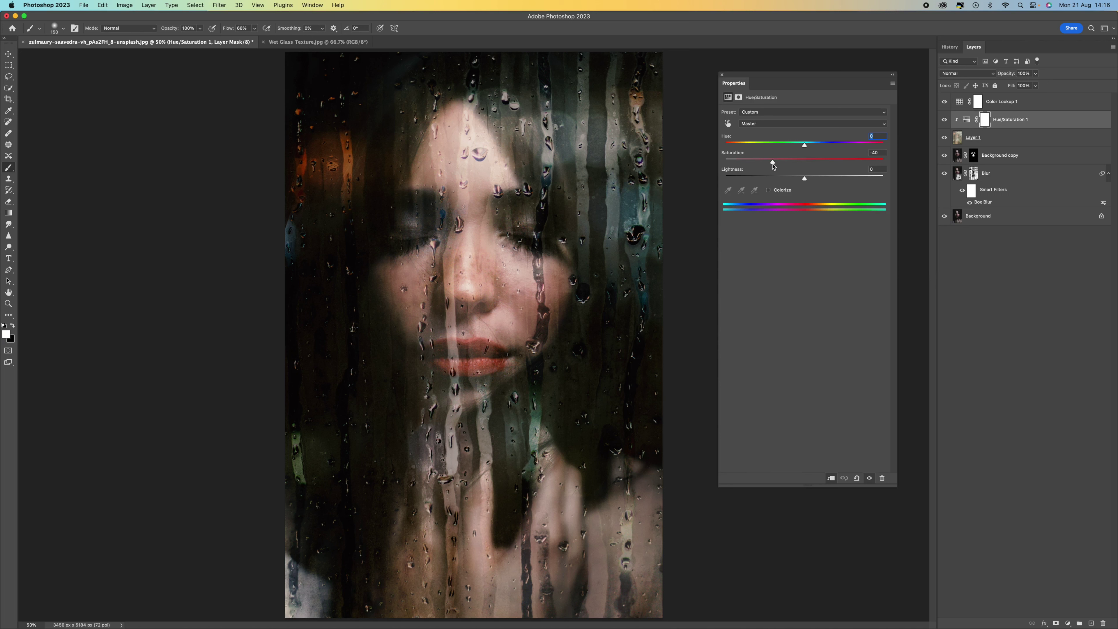
mouse_move(774, 164)
mouse_down()
mouse_move(797, 162)
mouse_move(774, 163)
mouse_up()
click(722, 74)
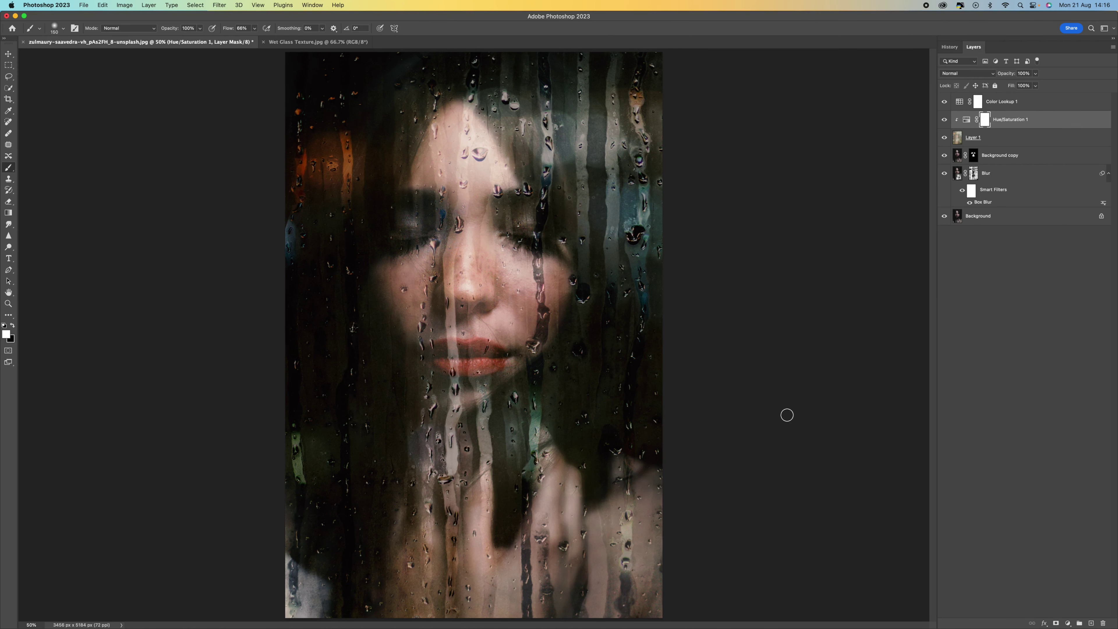
Save a history snapshot of the finished image, compare it with the original photo, and return to the new snapshot
click(949, 47)
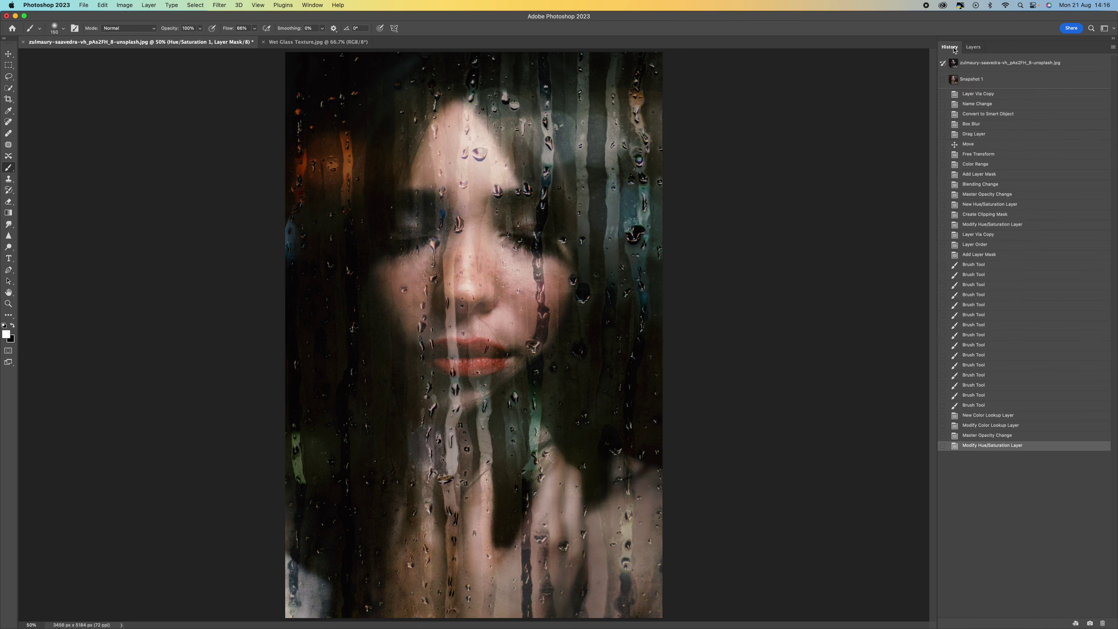
click(1090, 623)
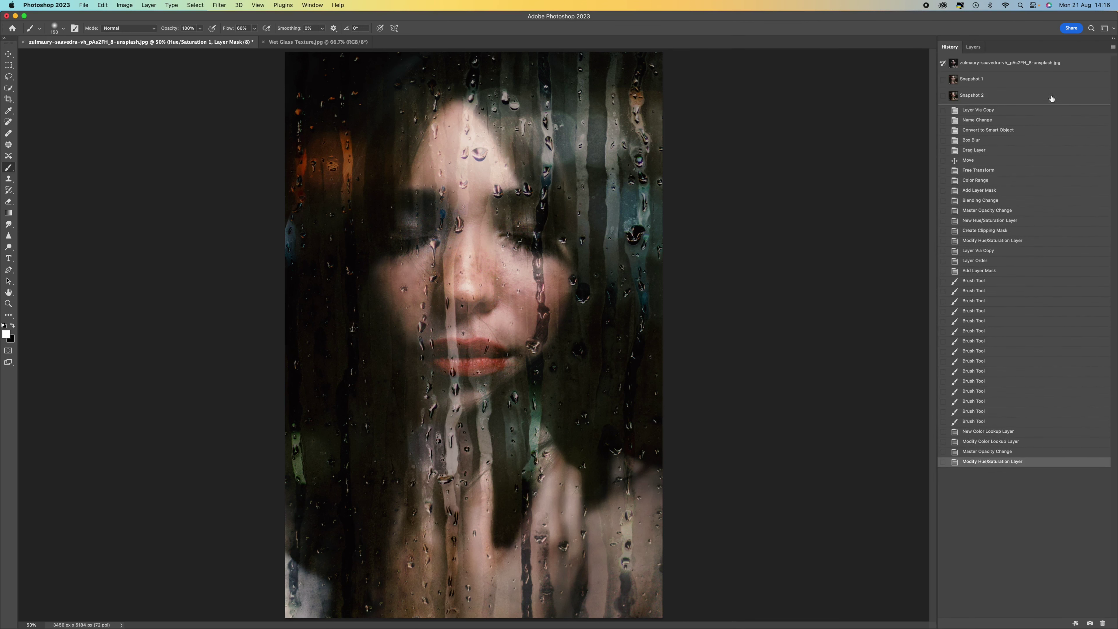
click(1014, 66)
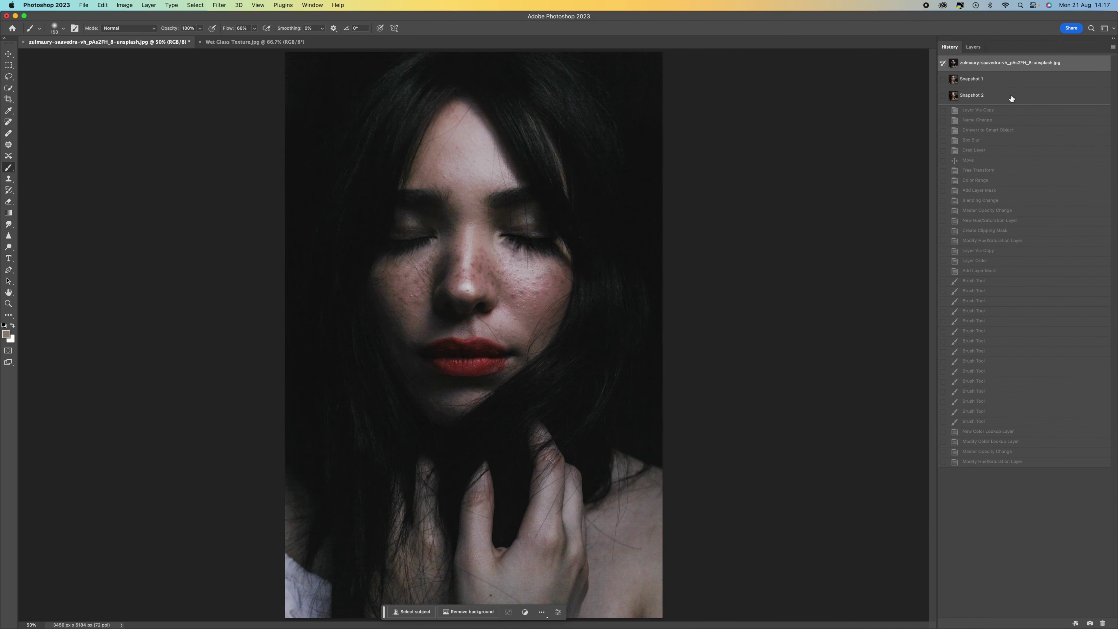
click(1011, 96)
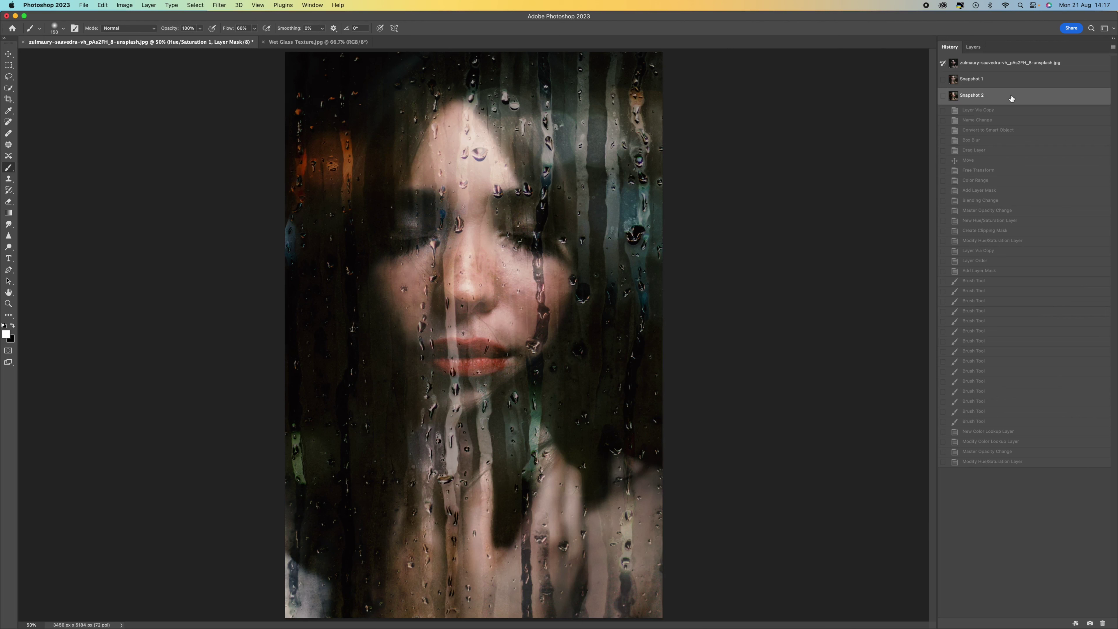